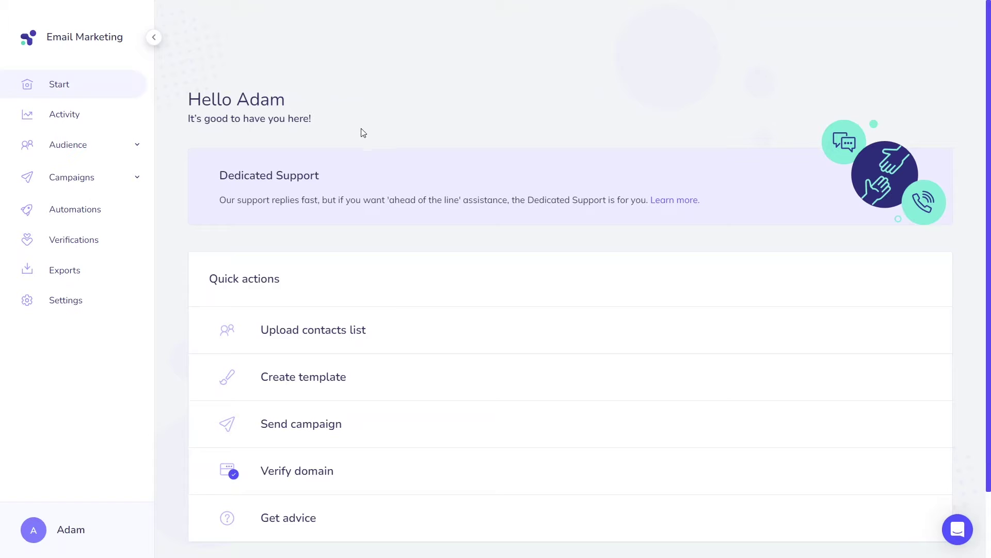
- Filter the Customers list's Status column to Engaged, leaving 1 of its 9 contacts
{"action": "left_click", "coordinate": [145, 152]}
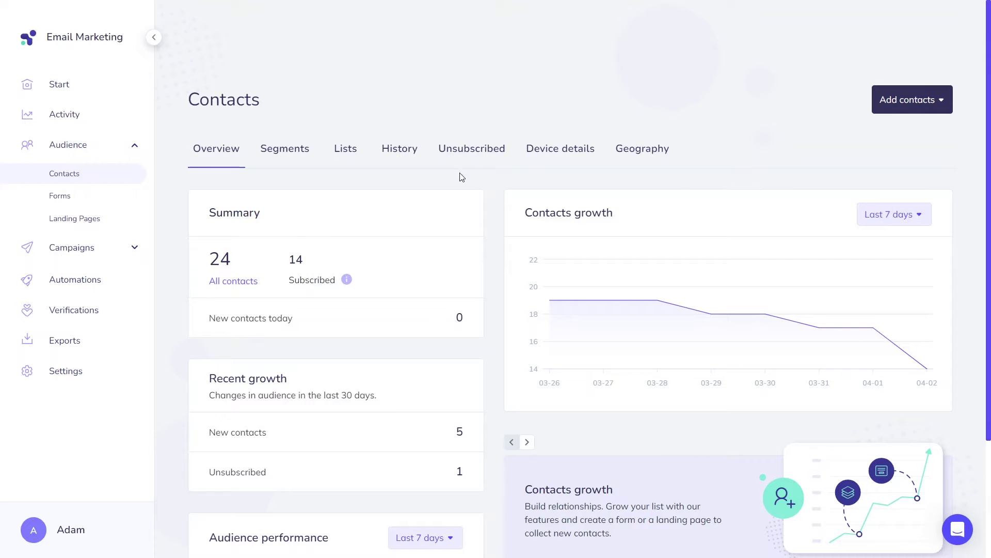
{"action": "left_click", "coordinate": [353, 156]}
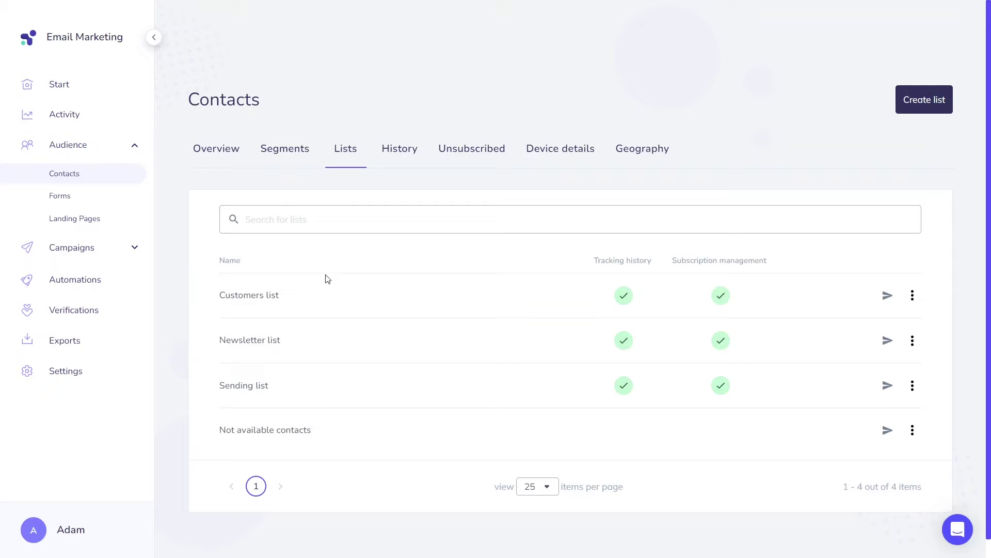
{"action": "left_click", "coordinate": [261, 304]}
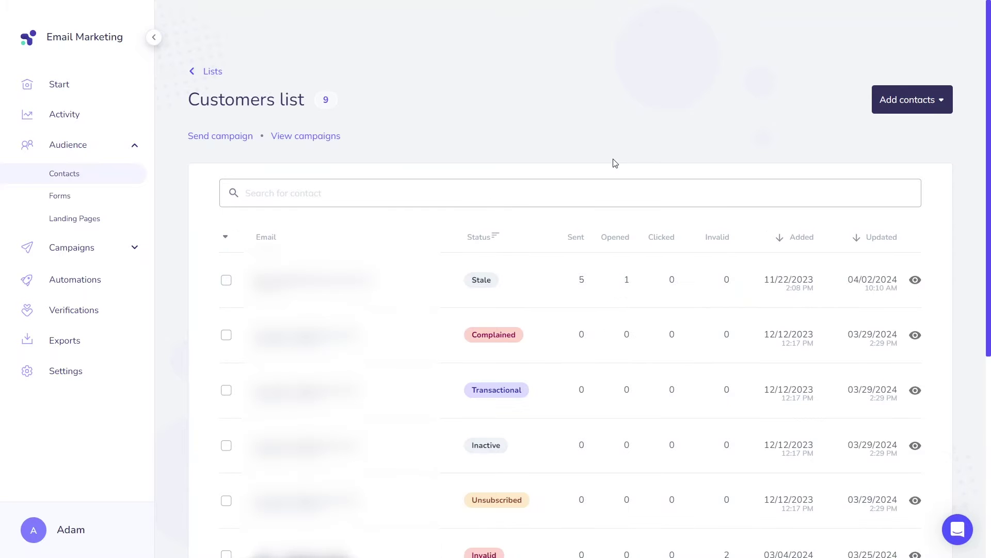
{"action": "scroll", "coordinate": [685, 150], "scroll_direction": "down", "scroll_amount": 3}
{"action": "scroll", "coordinate": [687, 153], "scroll_direction": "down", "scroll_amount": 1}
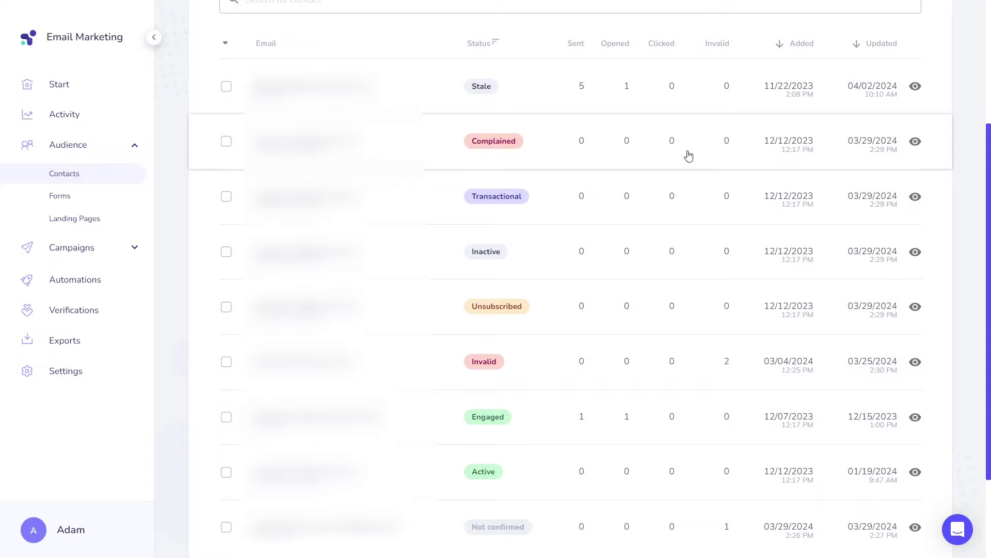
{"action": "left_click", "coordinate": [495, 44]}
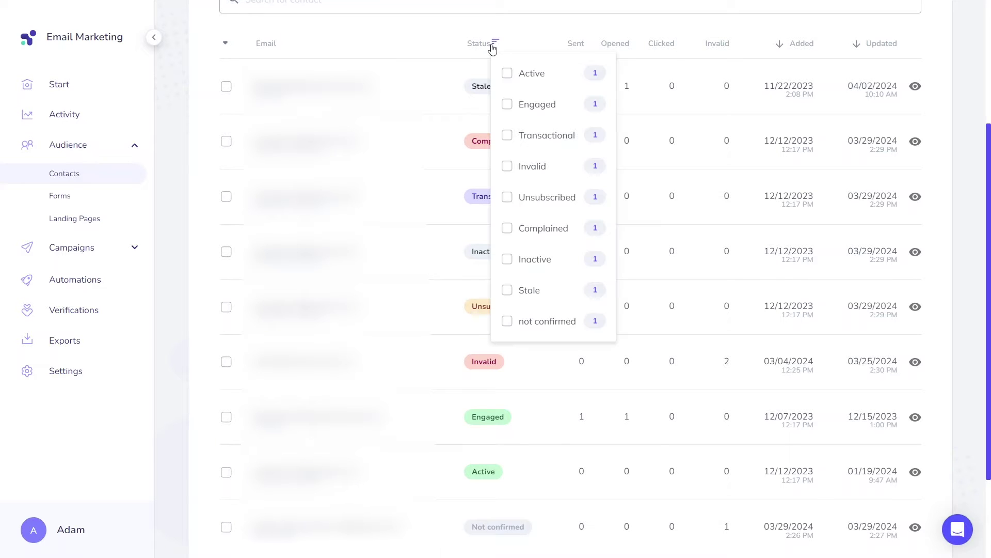
{"action": "left_click", "coordinate": [508, 105]}
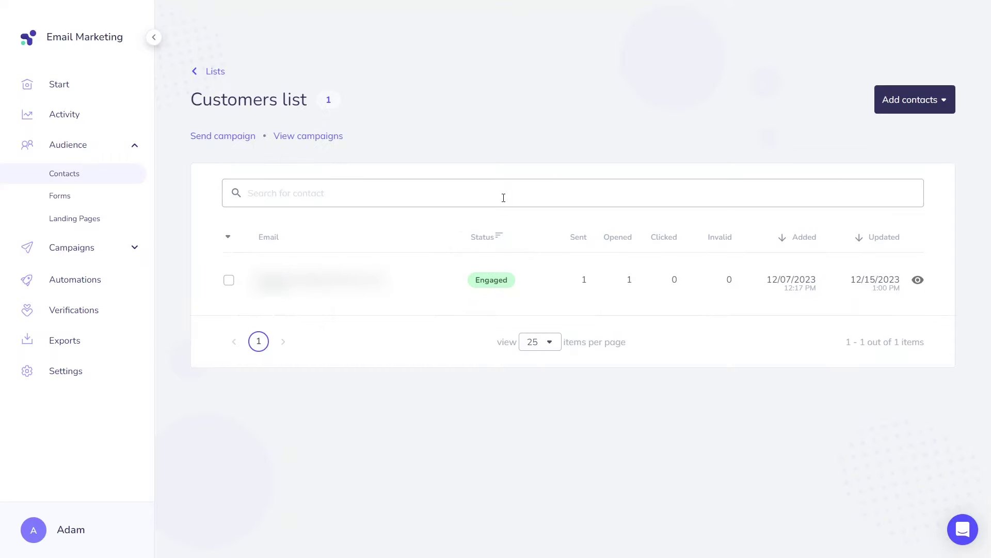
- Change the Status filter to show Active, Transactional and Engaged contacts, and scroll the table
{"action": "left_click", "coordinate": [500, 238]}
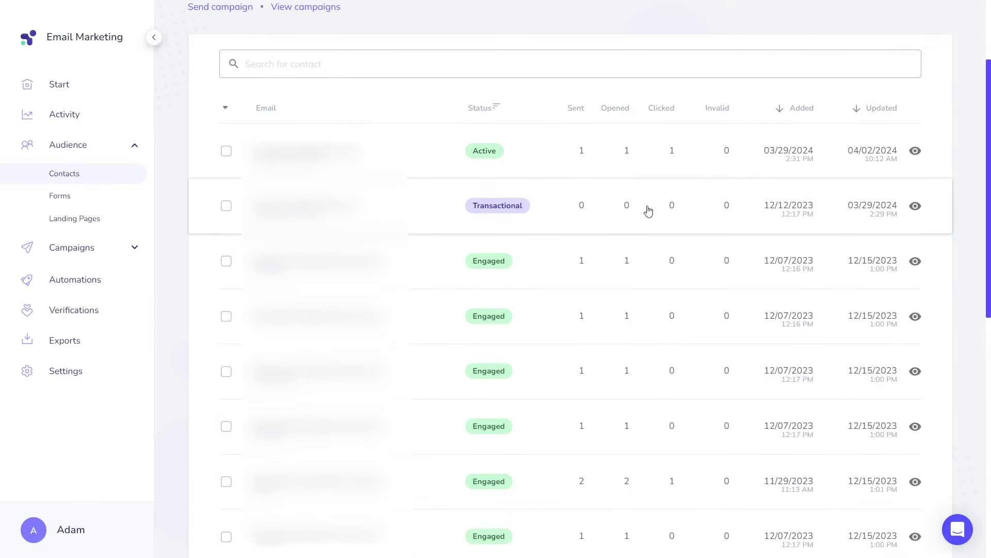
{"action": "scroll", "coordinate": [661, 334], "scroll_direction": "down", "scroll_amount": 1}
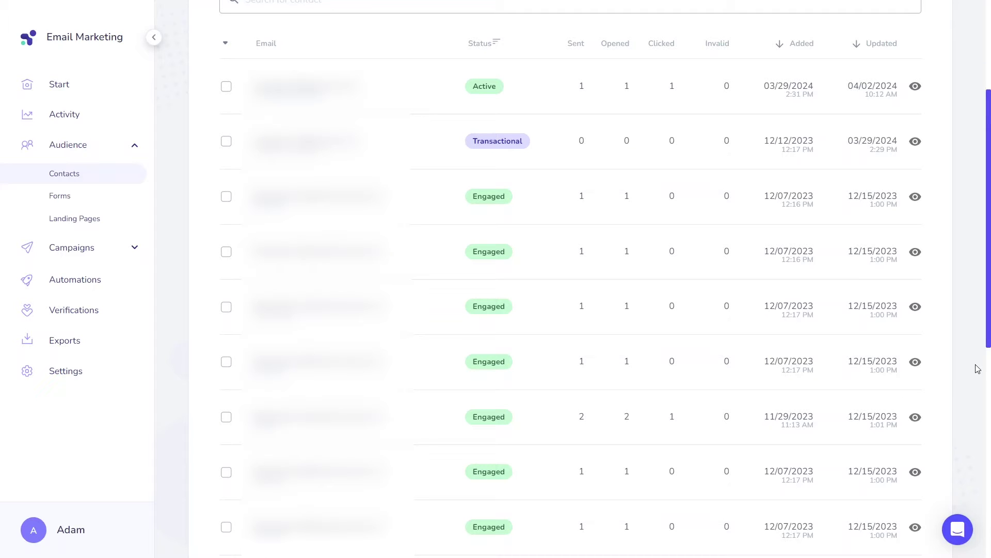
- Create a new Regular campaign and switch on Send-time optimization under Settings & tracking
{"action": "left_click", "coordinate": [91, 259]}
{"action": "left_click", "coordinate": [897, 106]}
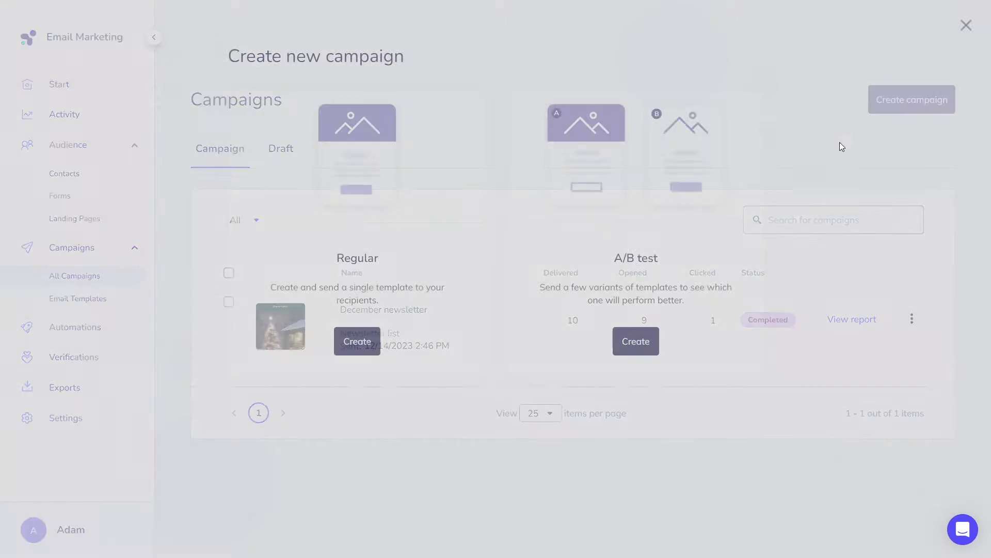
{"action": "left_click", "coordinate": [361, 347]}
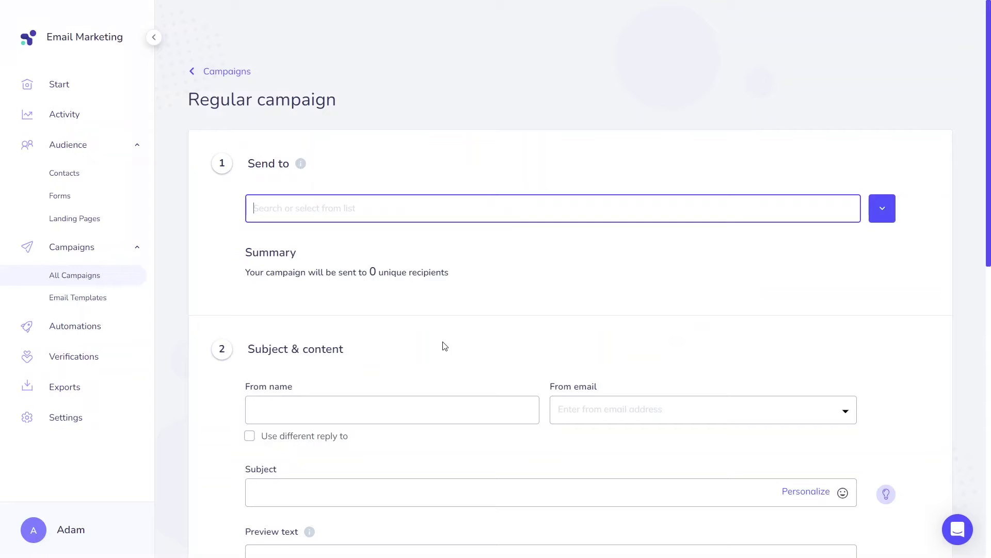
{"action": "scroll", "coordinate": [555, 320], "scroll_direction": "down", "scroll_amount": 12}
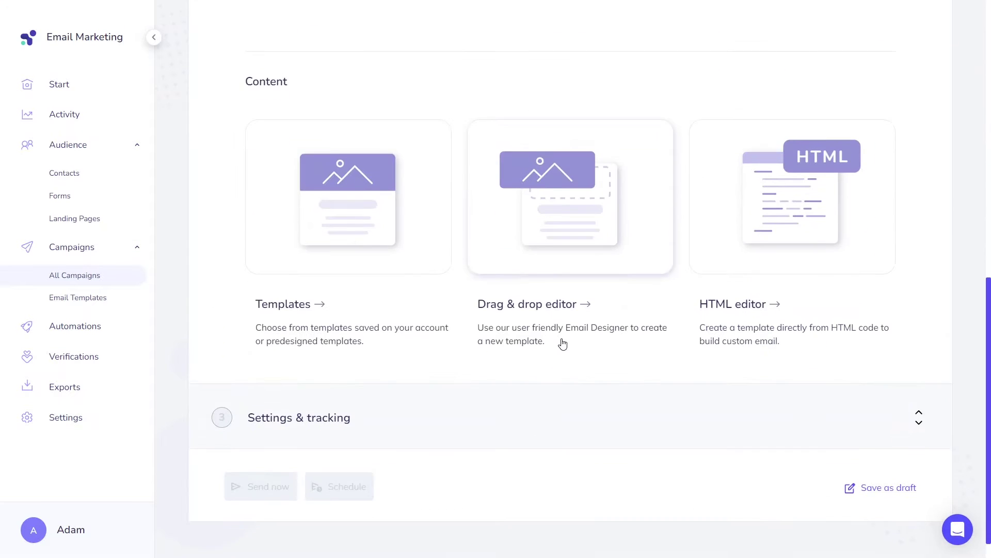
{"action": "left_click", "coordinate": [551, 402]}
{"action": "scroll", "coordinate": [476, 394], "scroll_direction": "down", "scroll_amount": 3}
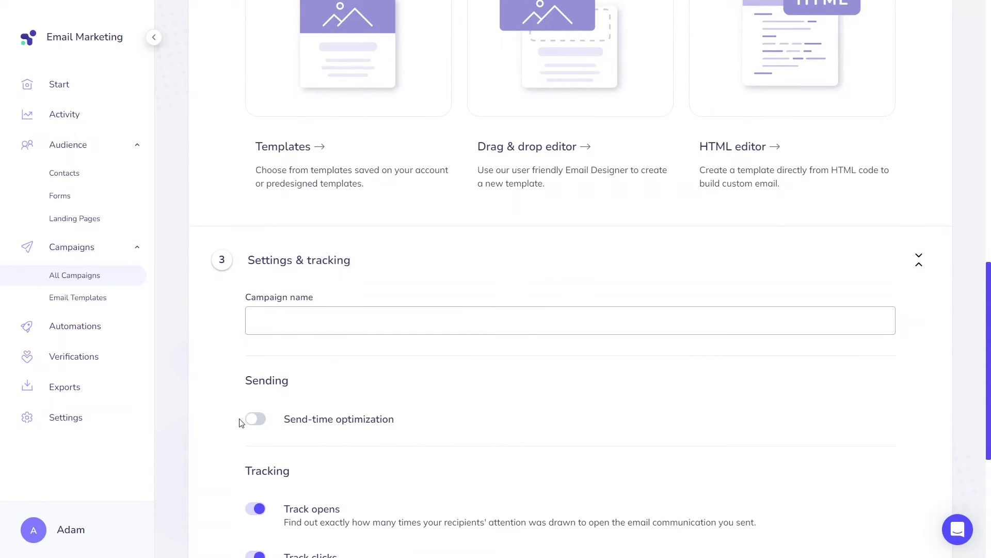
{"action": "left_click", "coordinate": [255, 419]}
{"action": "scroll", "coordinate": [741, 376], "scroll_direction": "down", "scroll_amount": 3}
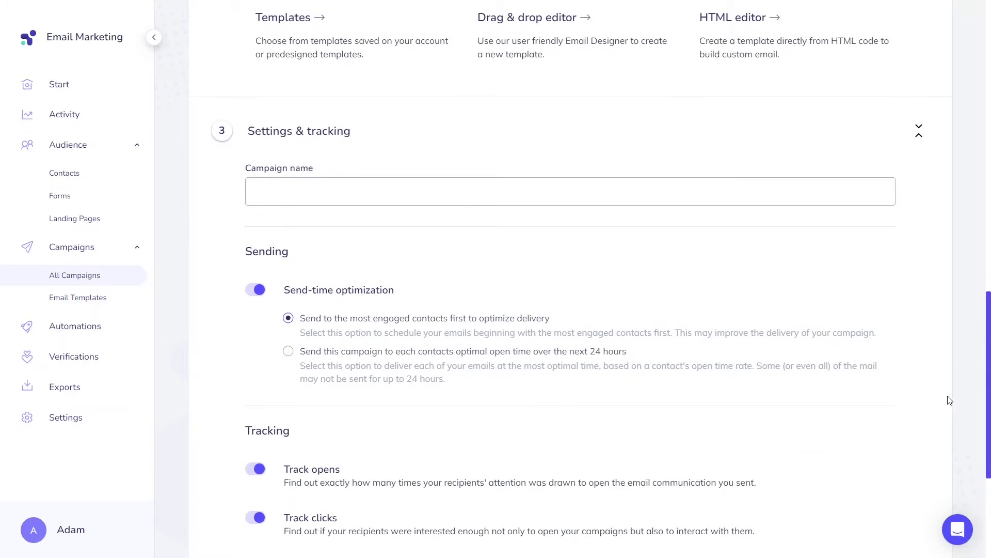
- Open the Add contact form and review the Contact status choices, keeping it at Active
{"action": "left_click", "coordinate": [79, 175]}
{"action": "left_click", "coordinate": [884, 107]}
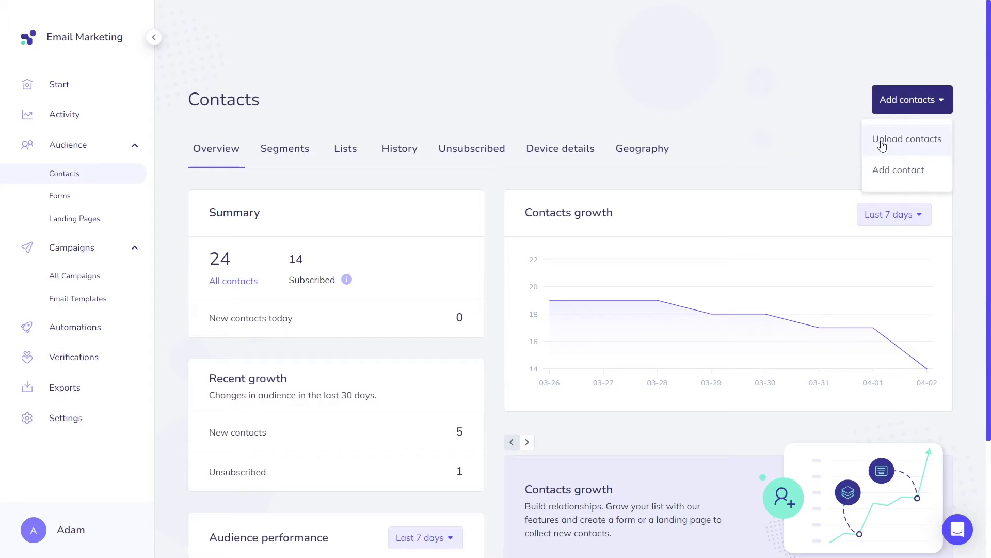
{"action": "left_click", "coordinate": [883, 171]}
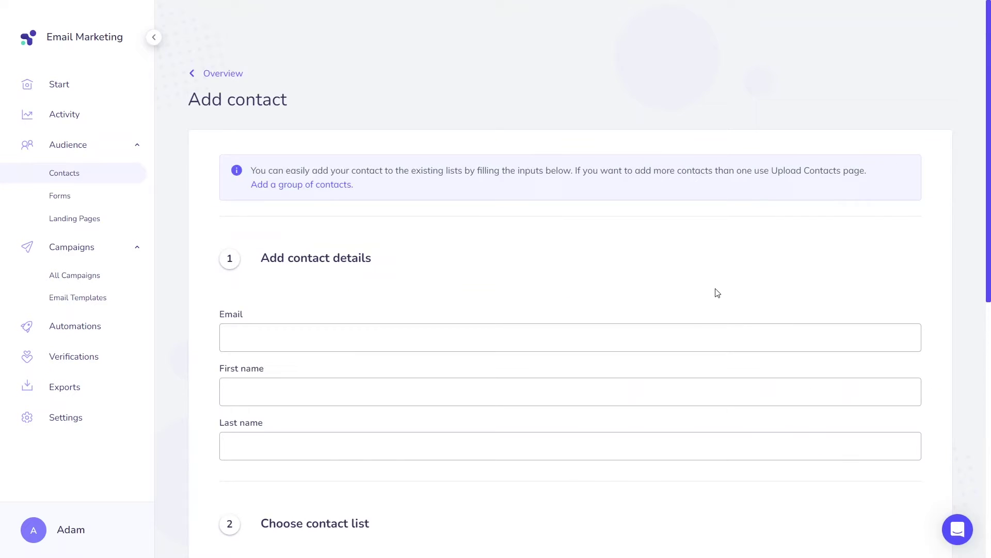
{"action": "scroll", "coordinate": [714, 290], "scroll_direction": "down", "scroll_amount": 5}
{"action": "scroll", "coordinate": [662, 333], "scroll_direction": "down", "scroll_amount": 2}
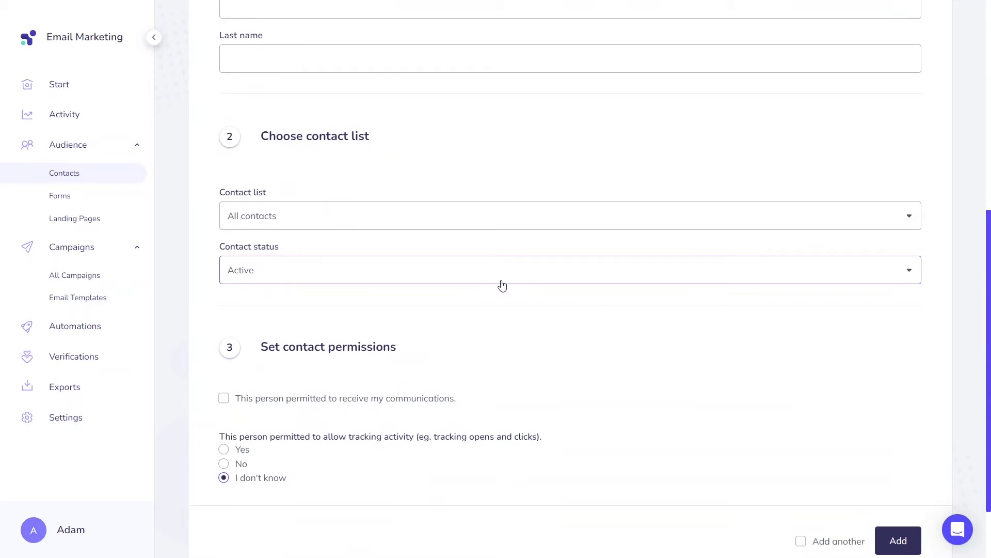
{"action": "left_click", "coordinate": [503, 280]}
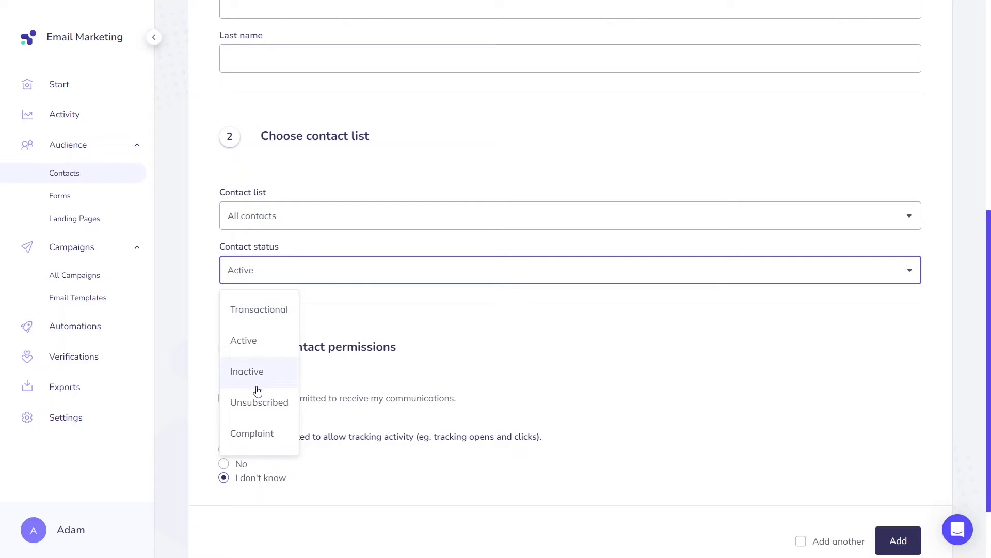
{"action": "left_click", "coordinate": [235, 349]}
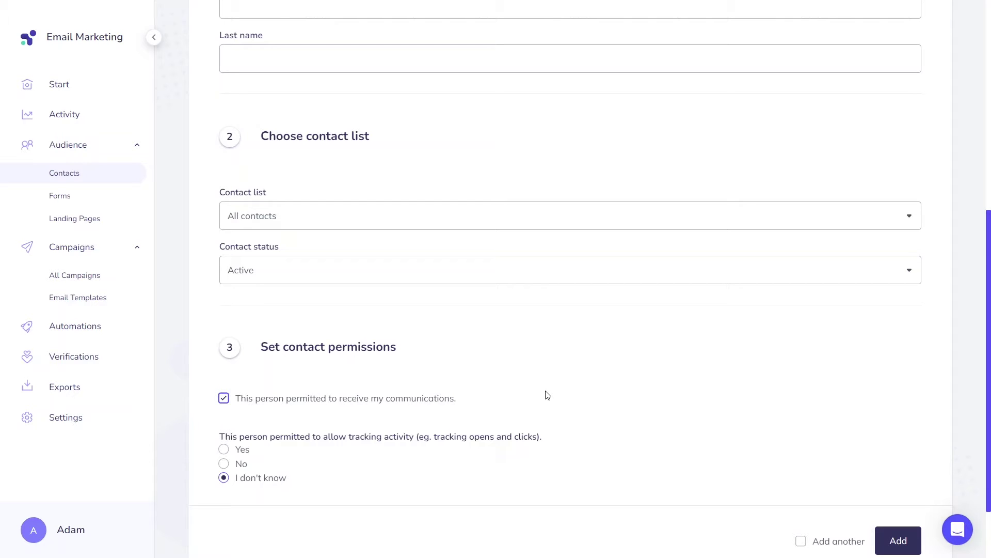
{"action": "left_click", "coordinate": [482, 282]}
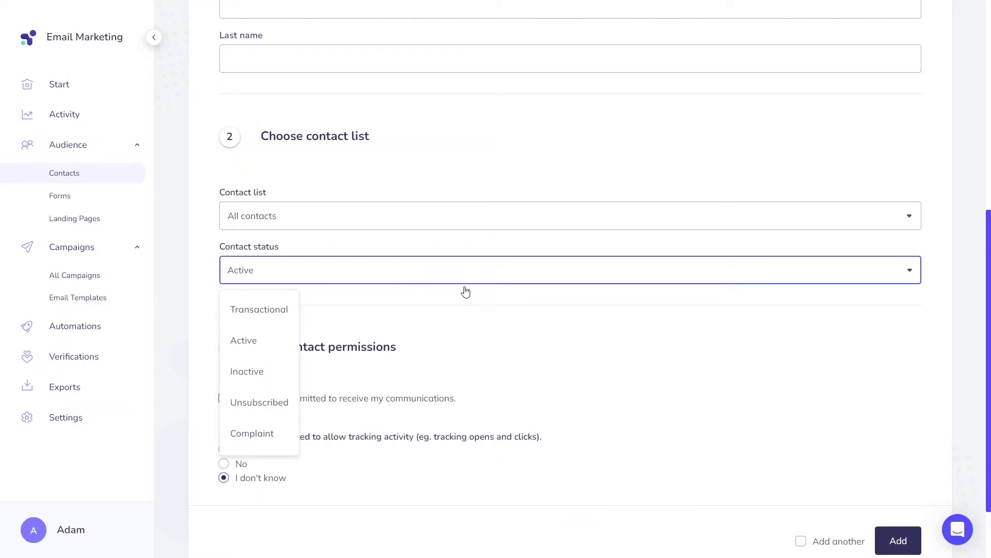
- Set the new contact's status to Transactional
{"action": "left_click", "coordinate": [286, 315]}
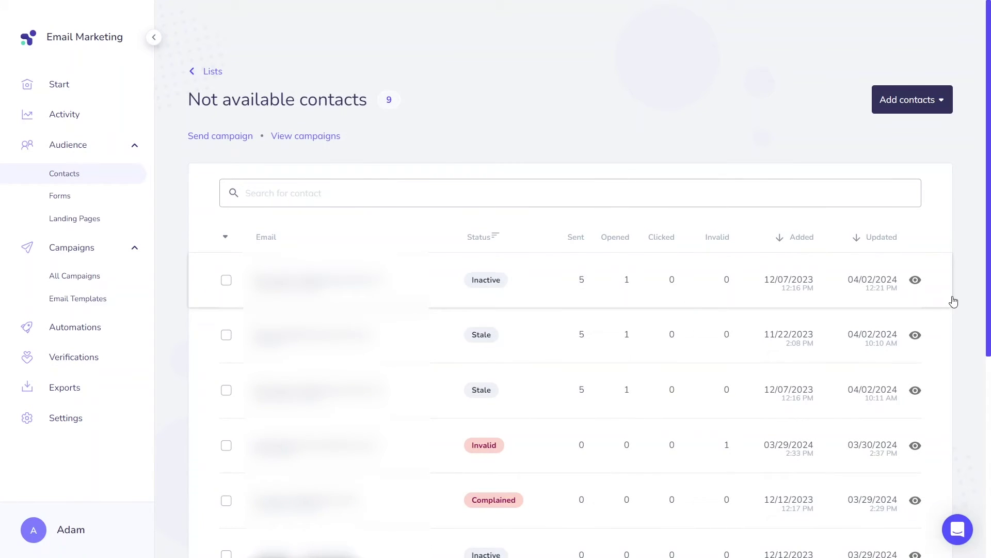
- Filter the Not available contacts list by Invalid status to show its two Invalid contacts
{"action": "scroll", "coordinate": [951, 301], "scroll_direction": "down", "scroll_amount": 1}
{"action": "scroll", "coordinate": [964, 316], "scroll_direction": "down", "scroll_amount": 1}
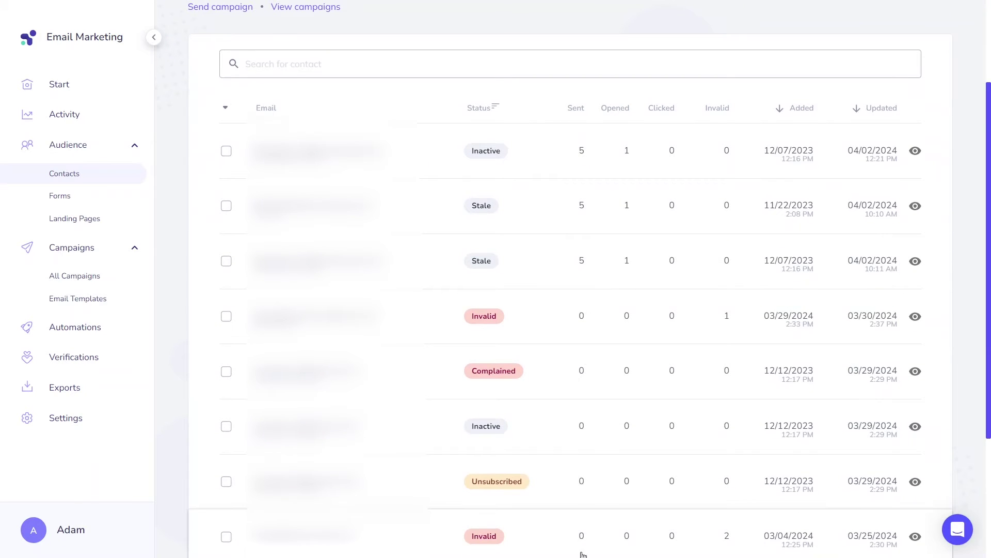
{"action": "scroll", "coordinate": [546, 531], "scroll_direction": "down", "scroll_amount": 2}
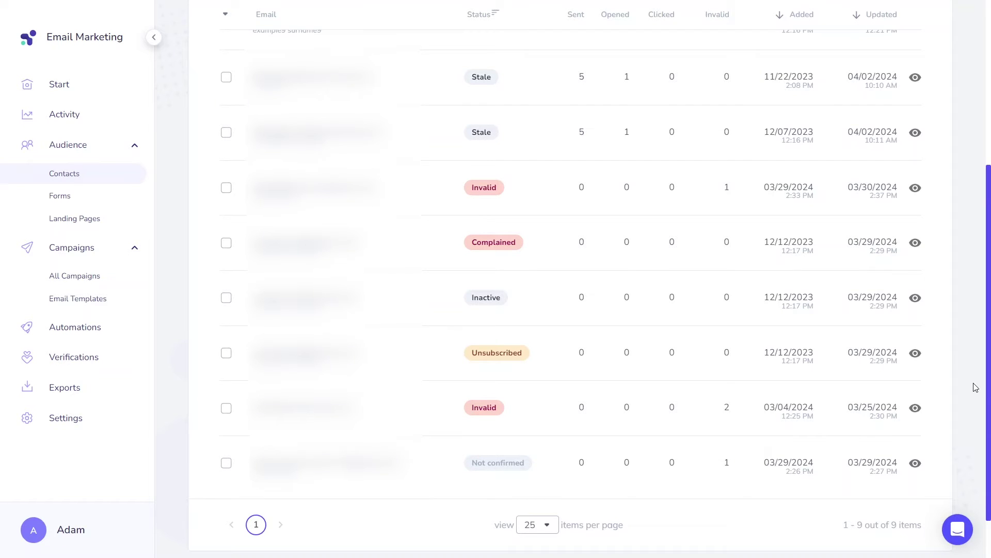
{"action": "scroll", "coordinate": [975, 387], "scroll_direction": "up", "scroll_amount": 1}
{"action": "scroll", "coordinate": [975, 387], "scroll_direction": "up", "scroll_amount": 3}
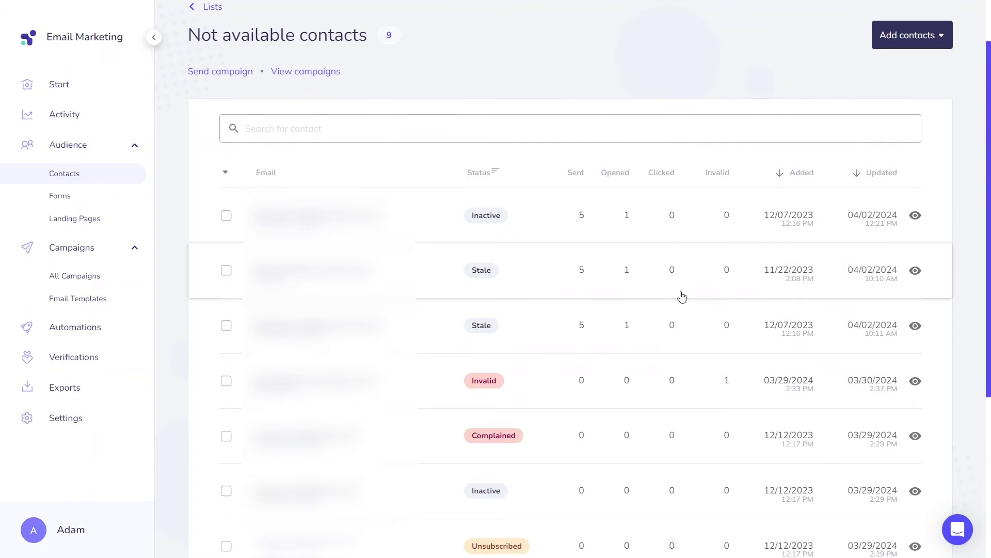
{"action": "left_click", "coordinate": [496, 173]}
{"action": "left_click", "coordinate": [507, 206]}
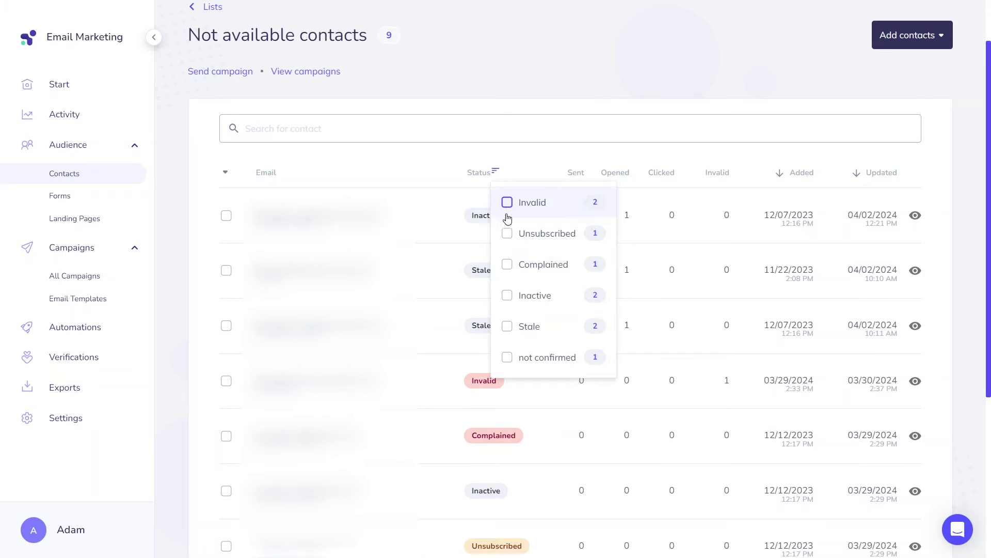
{"action": "left_click", "coordinate": [964, 145]}
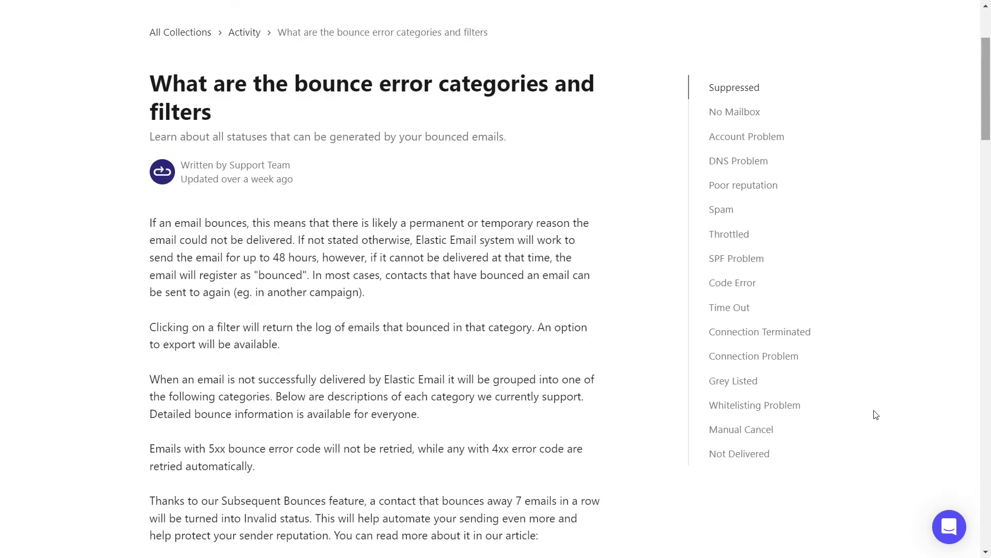
- Enter an email address in the newsletter subscription form and submit it
{"action": "scroll", "coordinate": [877, 415], "scroll_direction": "down", "scroll_amount": 6}
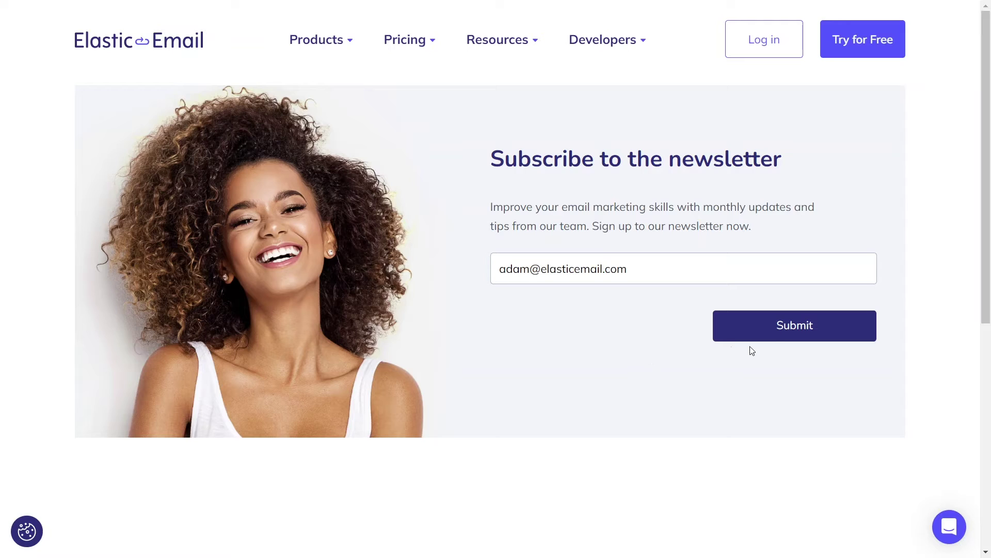
{"action": "left_click", "coordinate": [780, 338]}
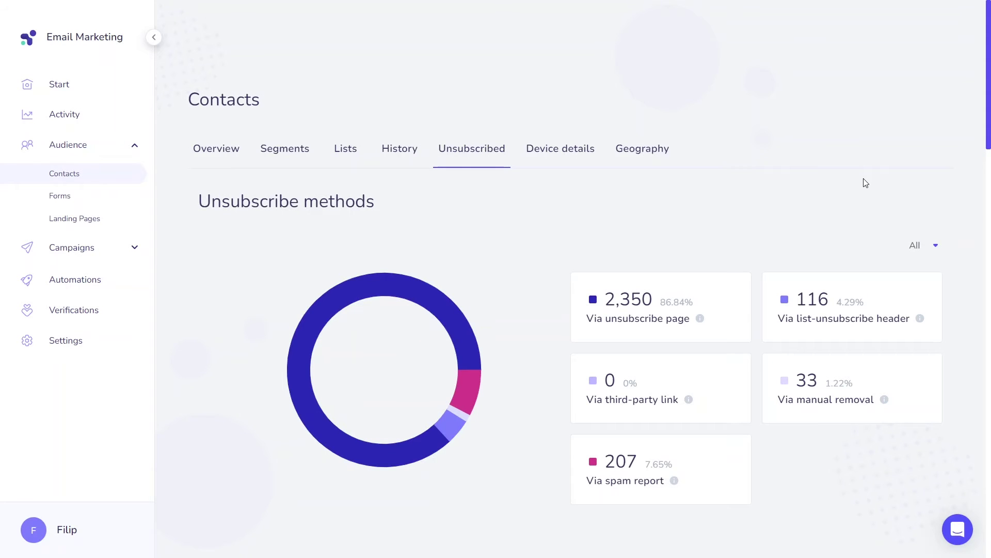
- Scroll through the Contacts Unsubscribed breakdown dashboard
{"action": "scroll", "coordinate": [852, 193], "scroll_direction": "down", "scroll_amount": 1}
{"action": "scroll", "coordinate": [804, 401], "scroll_direction": "down", "scroll_amount": 5}
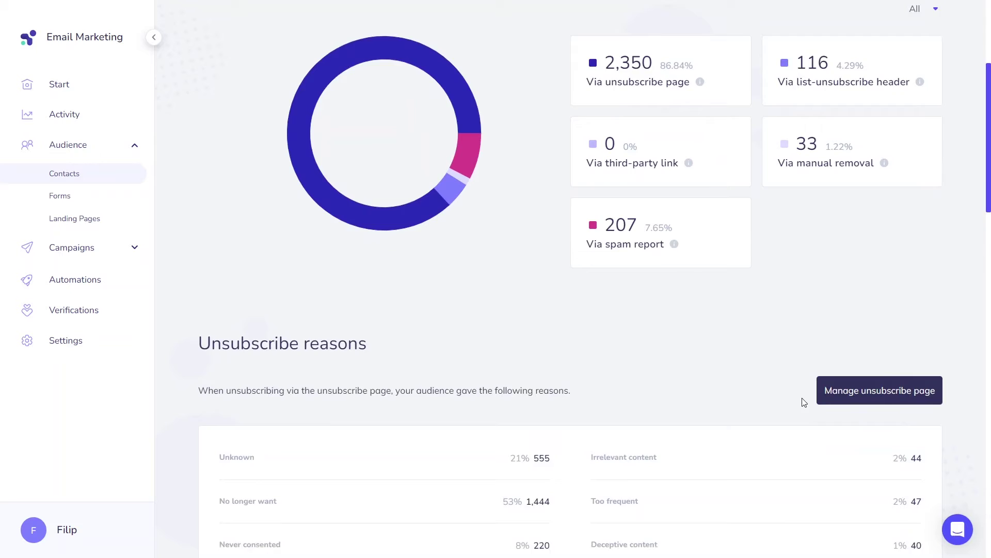
{"action": "scroll", "coordinate": [803, 402], "scroll_direction": "up", "scroll_amount": 1}
{"action": "scroll", "coordinate": [804, 402], "scroll_direction": "down", "scroll_amount": 8}
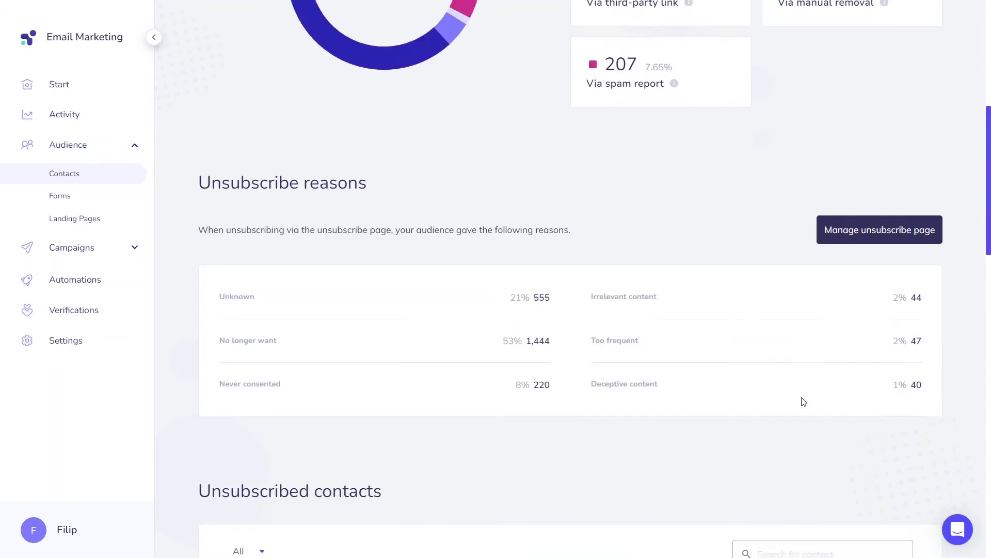
{"action": "scroll", "coordinate": [803, 401], "scroll_direction": "down", "scroll_amount": 1}
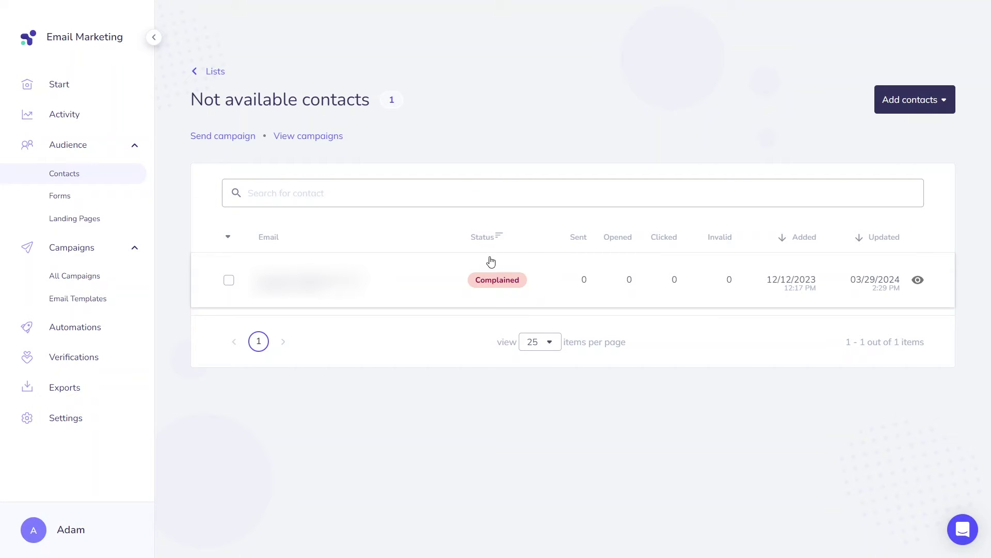
- Switch the Not available contacts Status filter from Complained to Inactive
{"action": "left_click", "coordinate": [499, 237]}
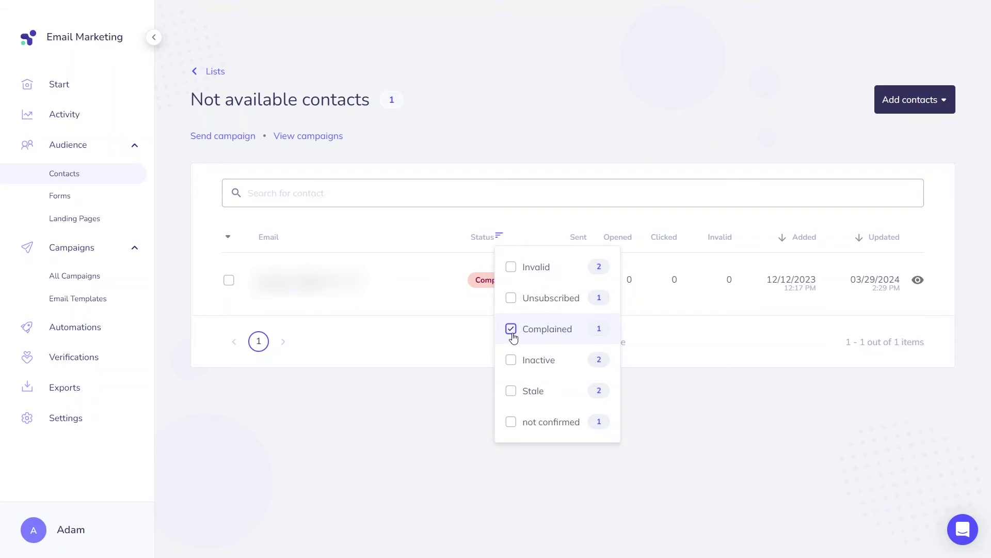
{"action": "left_click", "coordinate": [511, 359]}
{"action": "left_click", "coordinate": [973, 179]}
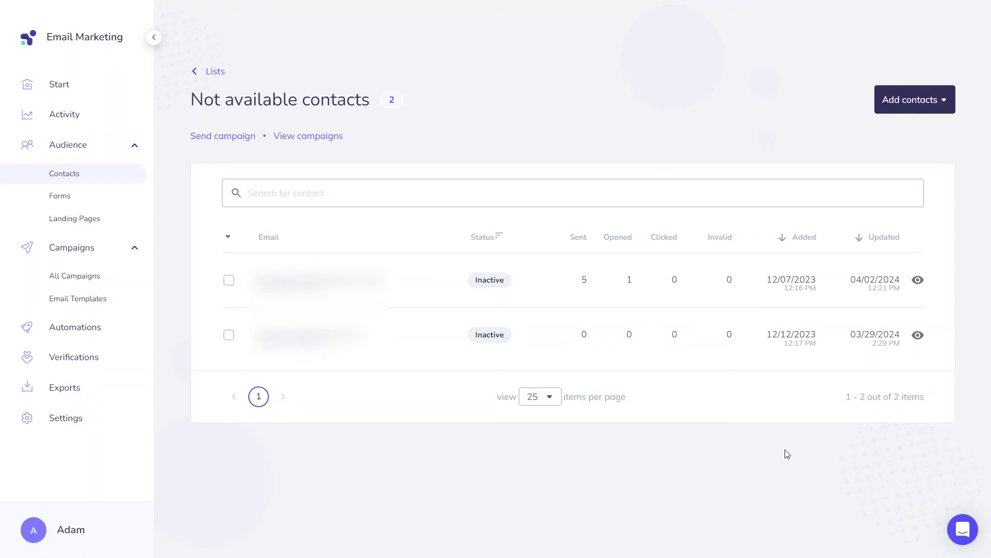
{"action": "left_click", "coordinate": [500, 237]}
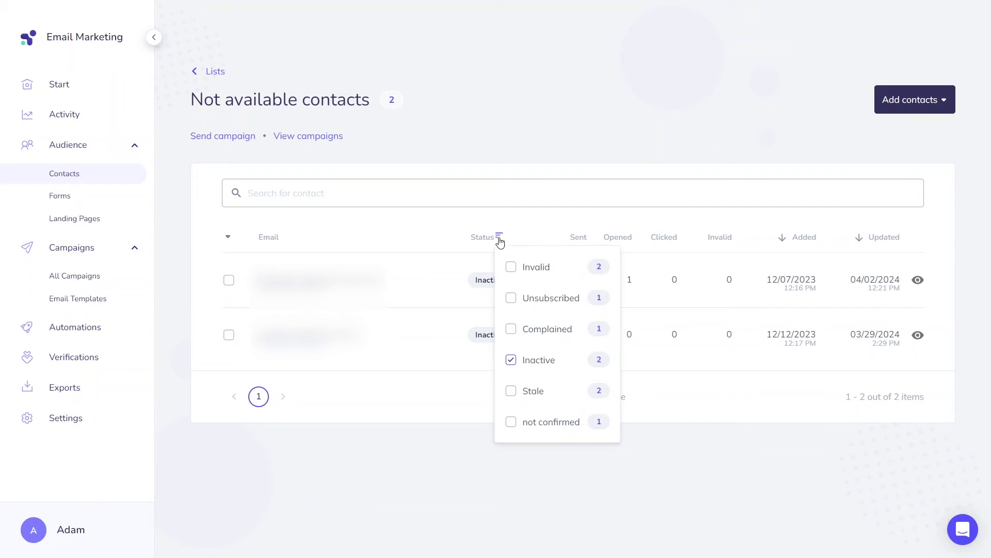
- Filter to Stale contacts, then set pruning after 5 unopened sends and enable pruning by days
{"action": "left_click", "coordinate": [511, 391]}
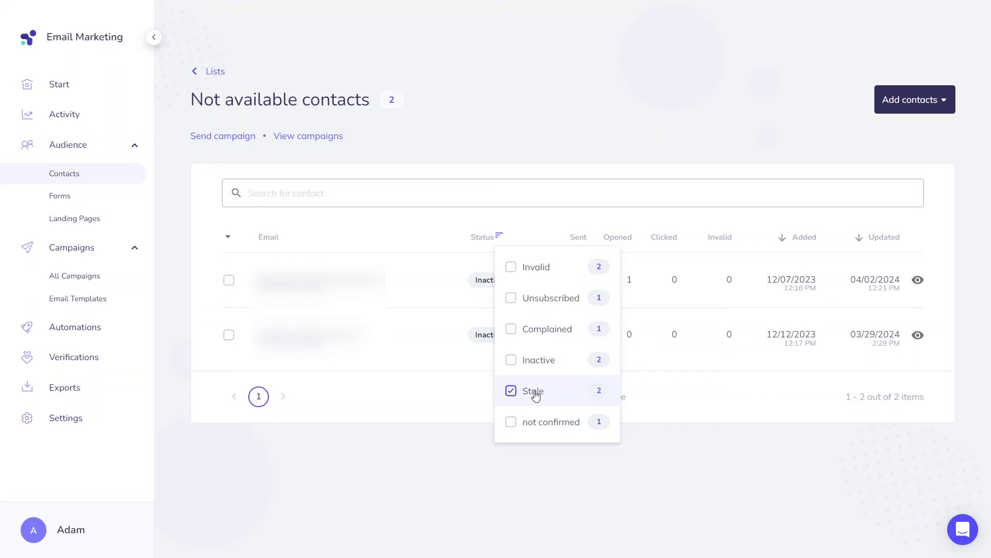
{"action": "left_click", "coordinate": [708, 408]}
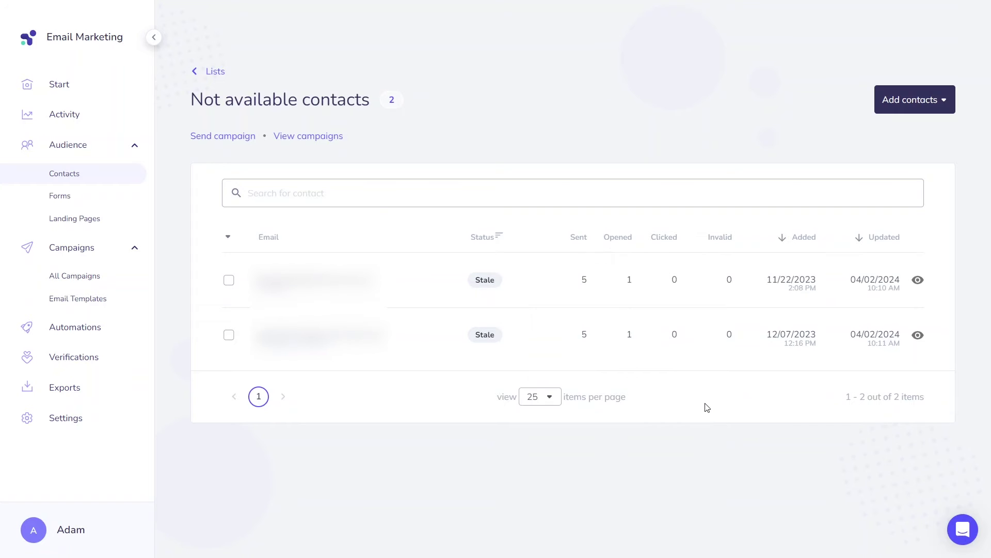
{"action": "left_click", "coordinate": [114, 420]}
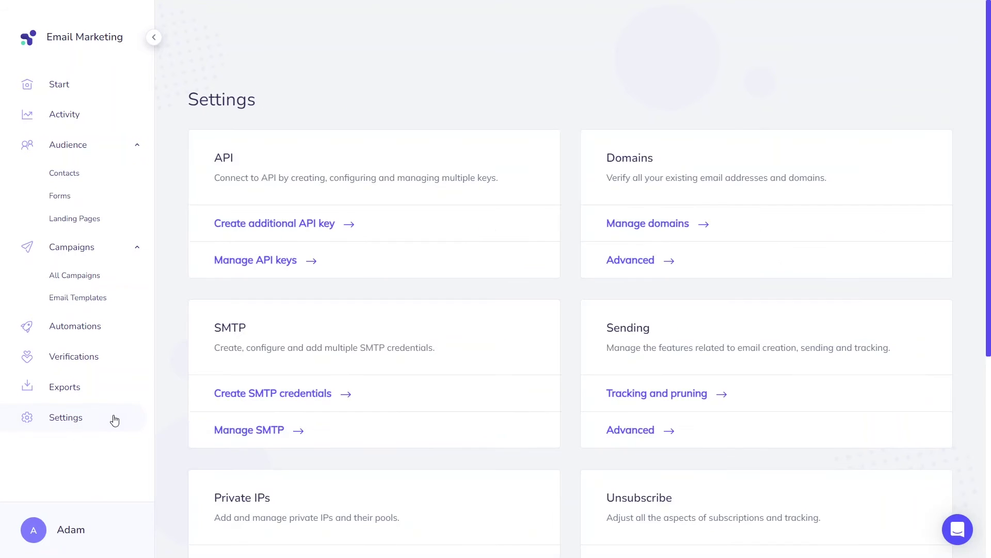
{"action": "left_click", "coordinate": [651, 400]}
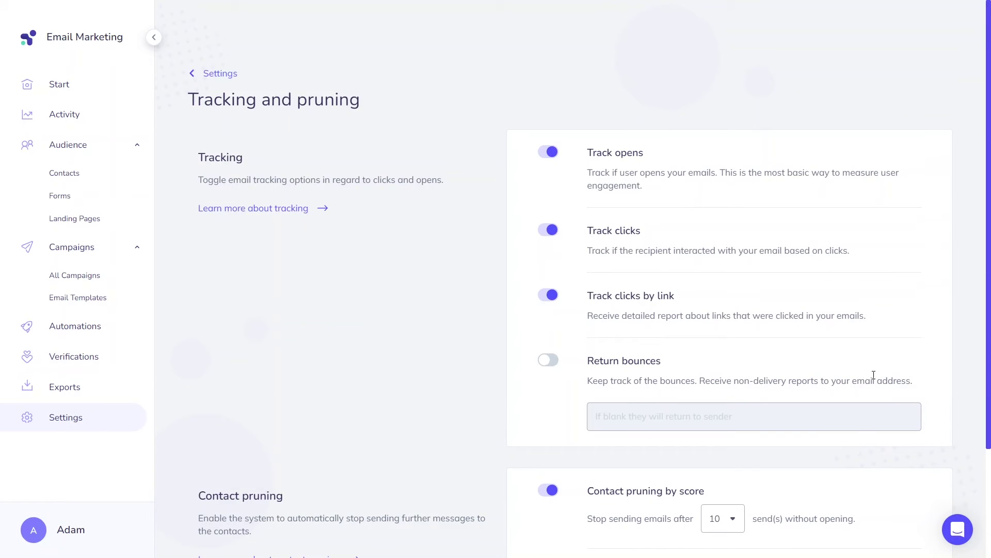
{"action": "scroll", "coordinate": [873, 374], "scroll_direction": "down", "scroll_amount": 3}
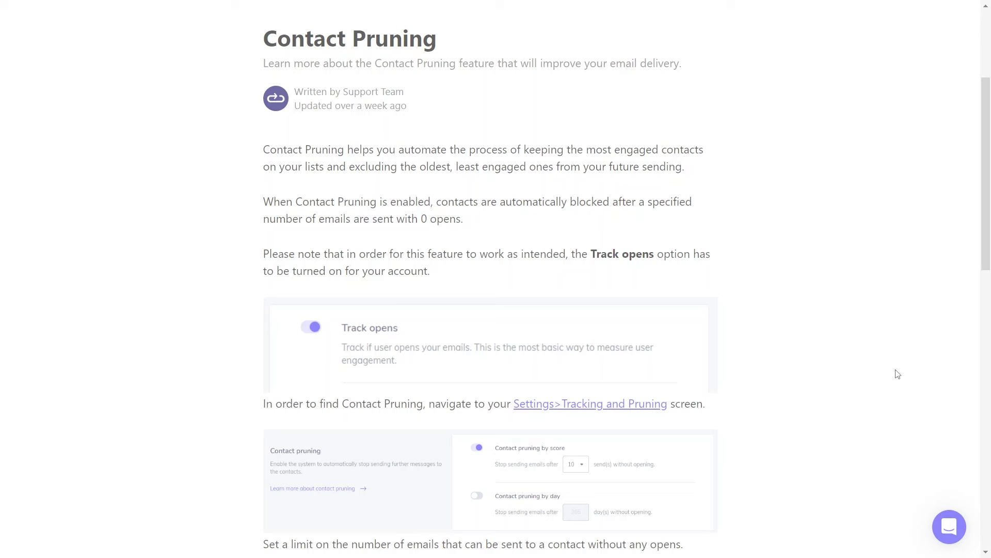
{"action": "scroll", "coordinate": [898, 374], "scroll_direction": "down", "scroll_amount": 4}
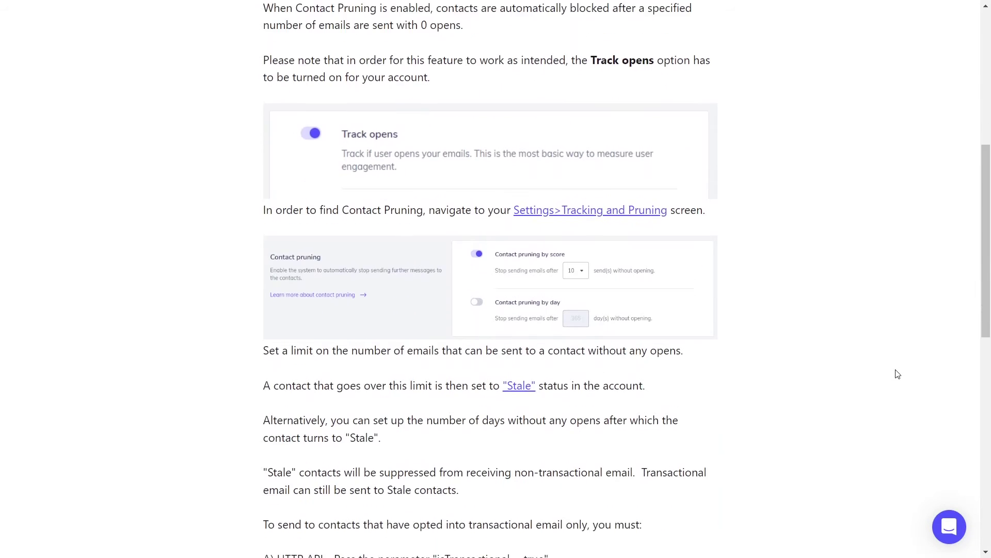
{"action": "scroll", "coordinate": [898, 374], "scroll_direction": "down", "scroll_amount": 3}
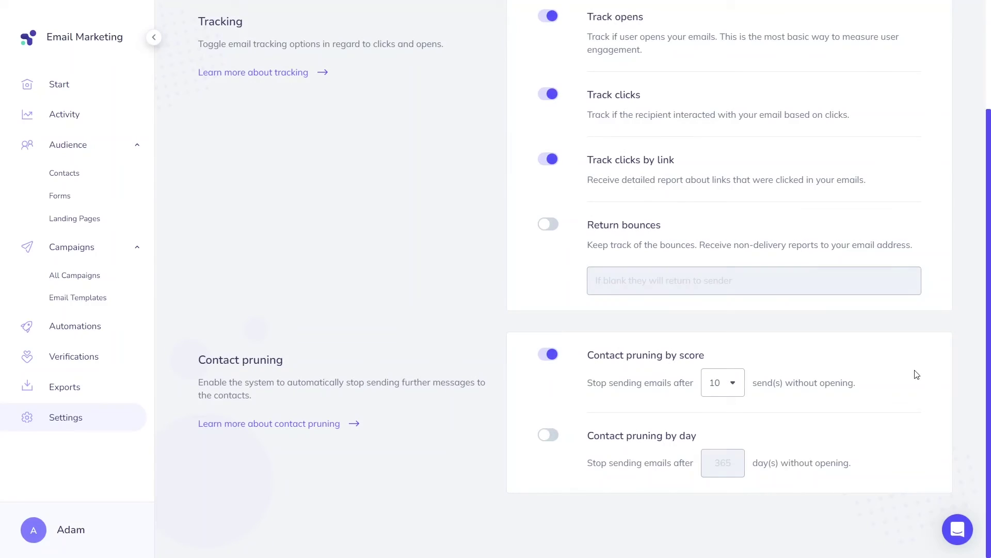
{"action": "left_click", "coordinate": [714, 382]}
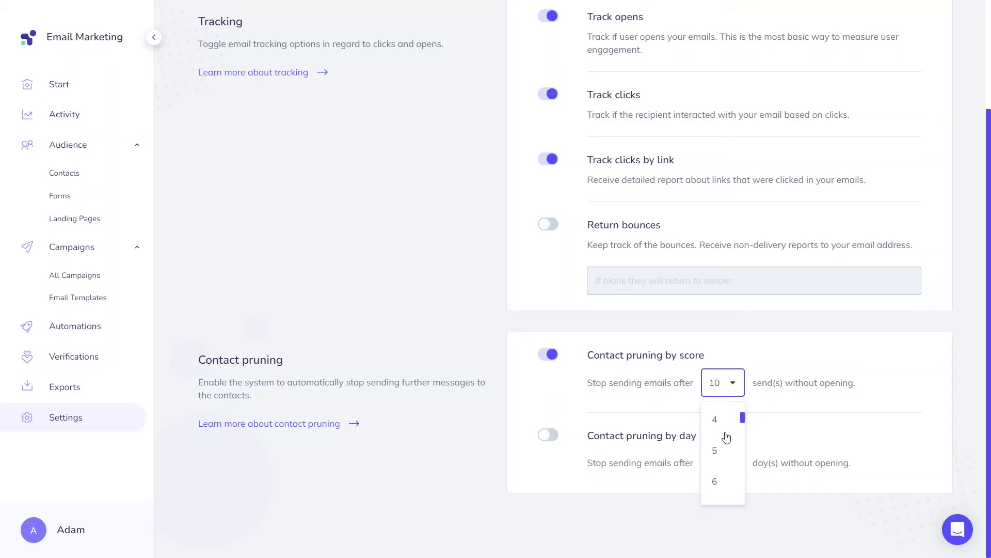
{"action": "left_click", "coordinate": [727, 450]}
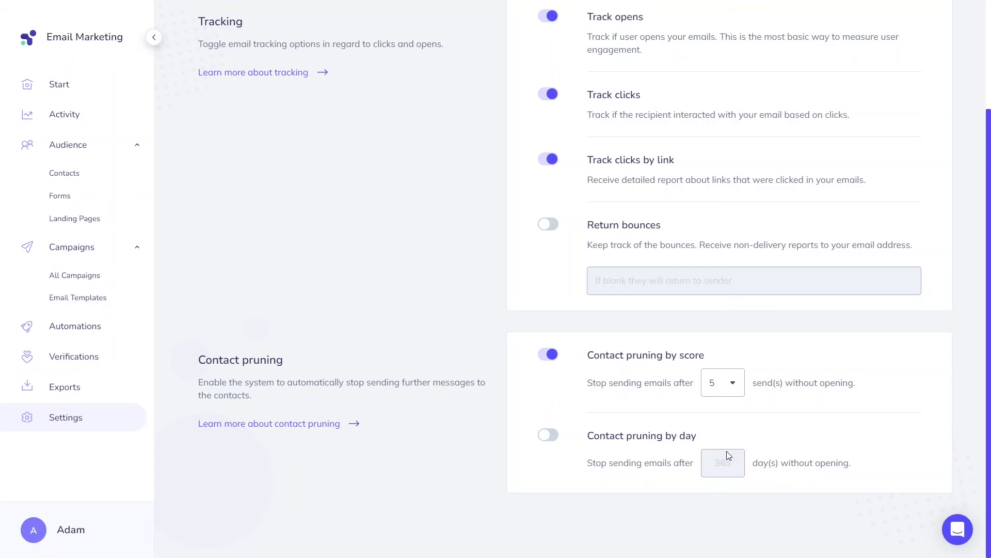
{"action": "left_click", "coordinate": [547, 434]}
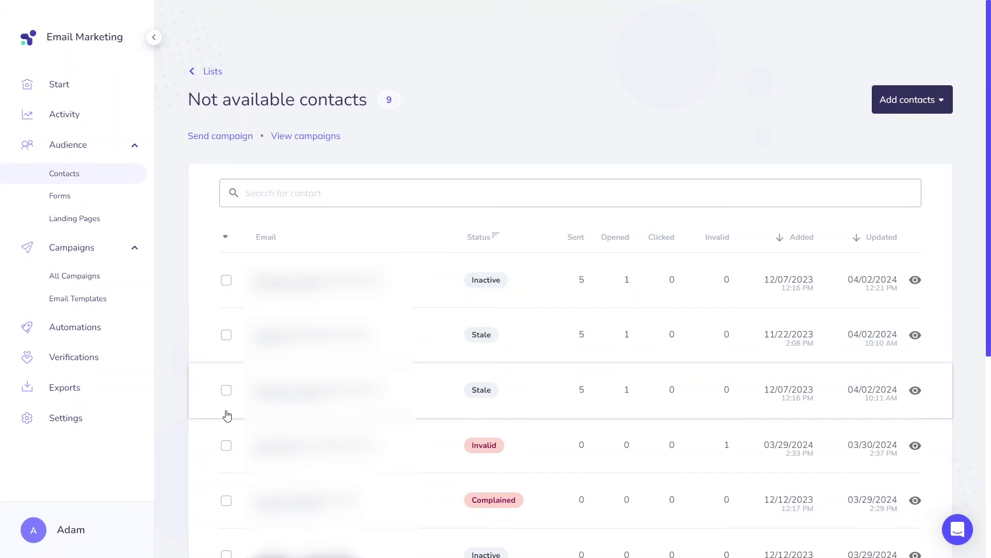
- Select the Inactive contact added 12/12/2023, then cancel its status change without choosing a status
{"action": "scroll", "coordinate": [224, 413], "scroll_direction": "down", "scroll_amount": 2}
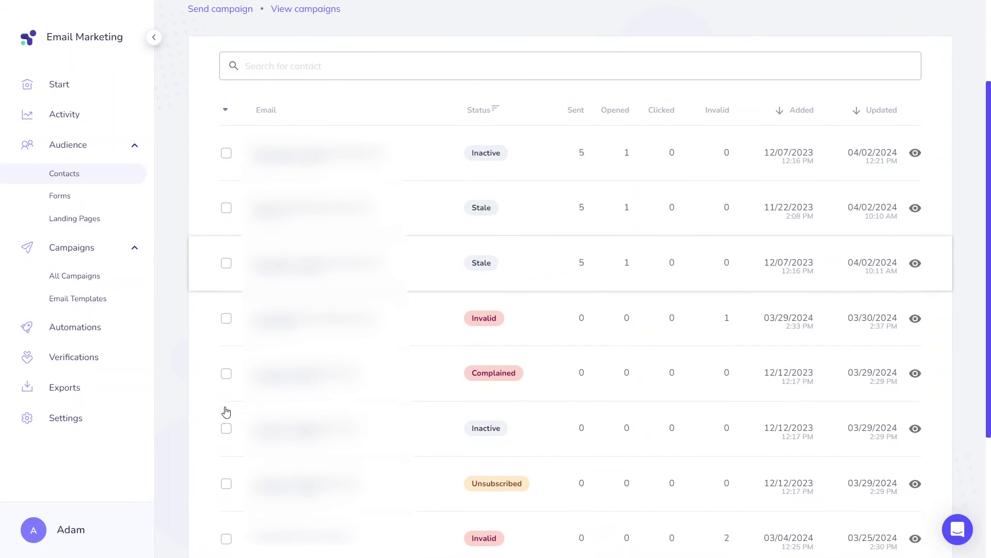
{"action": "left_click", "coordinate": [225, 428]}
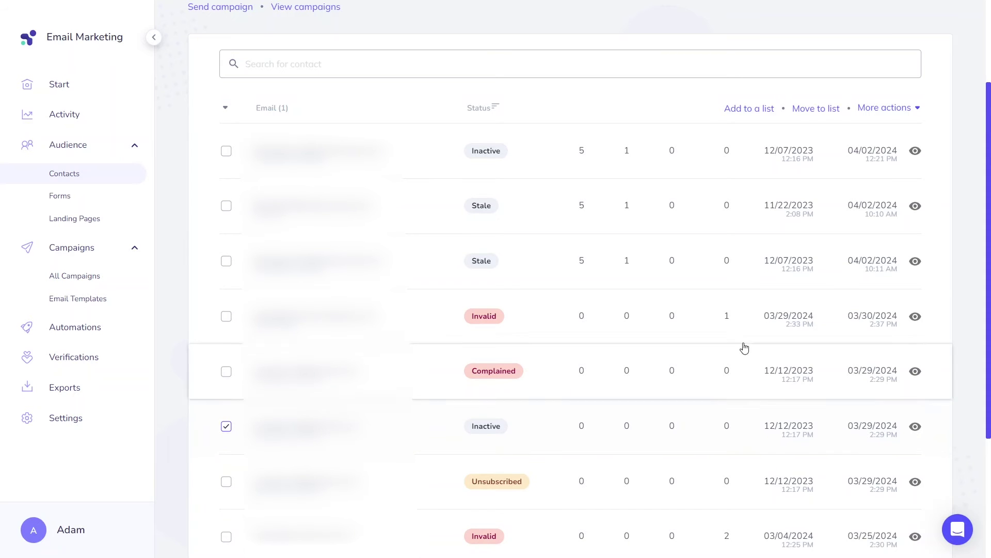
{"action": "scroll", "coordinate": [892, 246], "scroll_direction": "up", "scroll_amount": 1}
{"action": "left_click", "coordinate": [894, 173]}
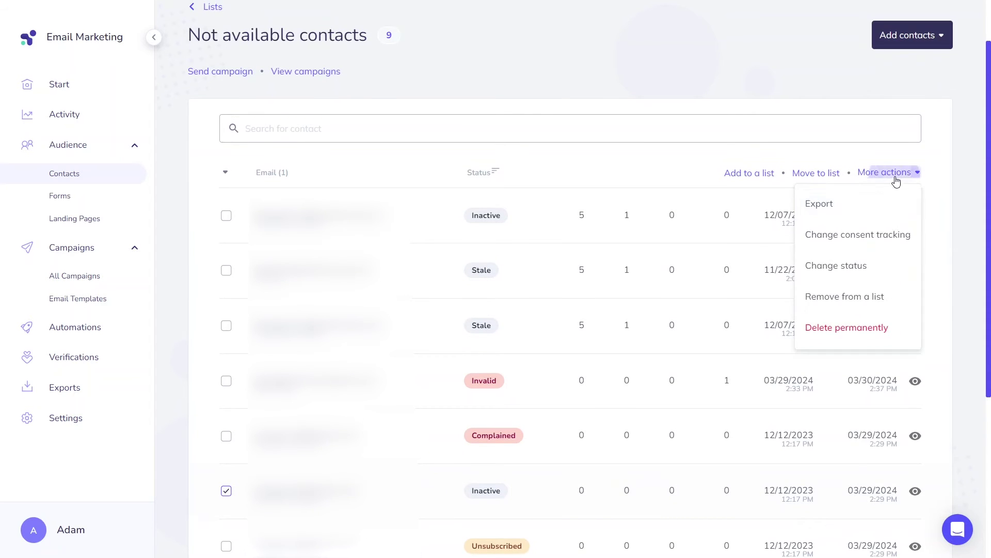
{"action": "left_click", "coordinate": [871, 269]}
{"action": "left_click", "coordinate": [599, 272]}
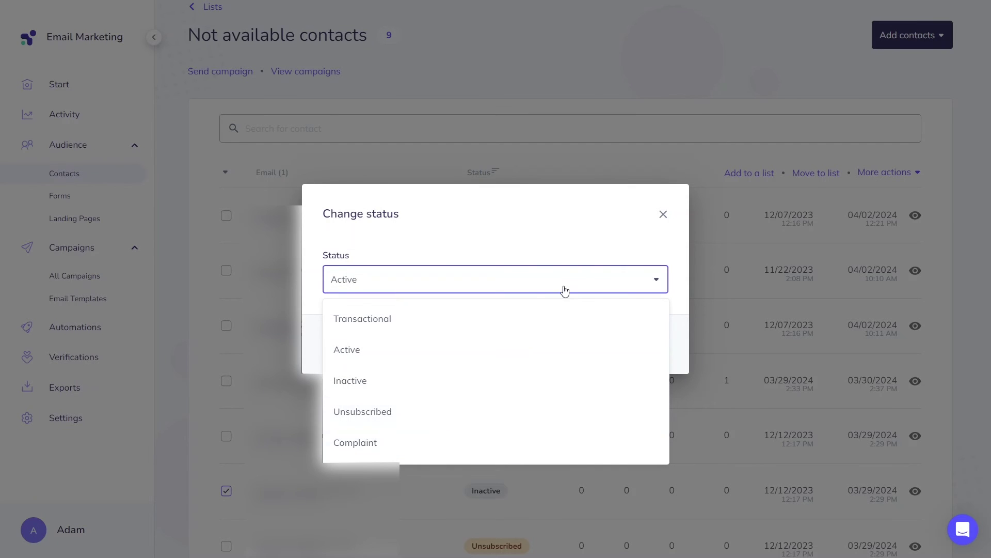
{"action": "left_click", "coordinate": [590, 249]}
{"action": "left_click", "coordinate": [653, 349]}
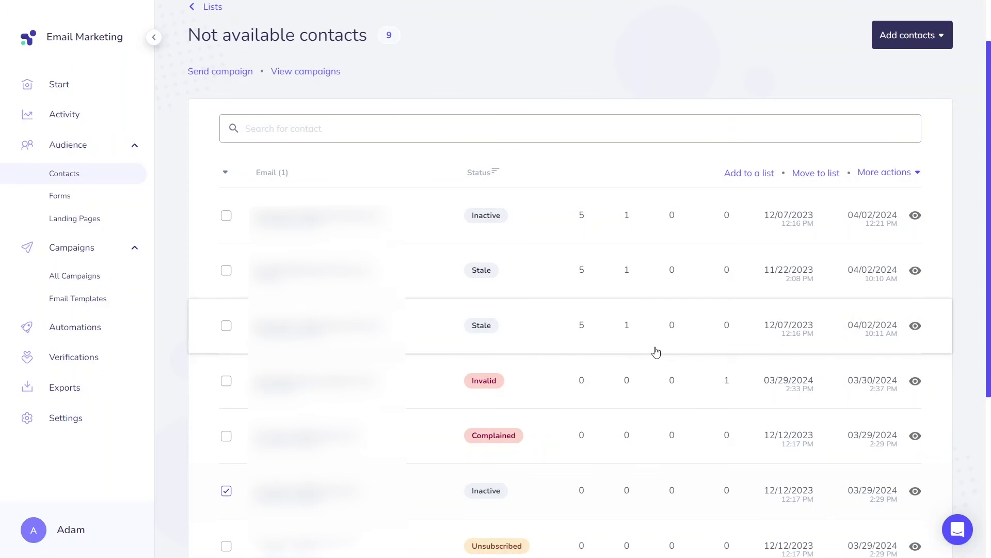
- Scroll through the Not available list to review all 9 contacts and their statuses
{"action": "scroll", "coordinate": [588, 343], "scroll_direction": "down", "scroll_amount": 1}
{"action": "scroll", "coordinate": [505, 370], "scroll_direction": "down", "scroll_amount": 1}
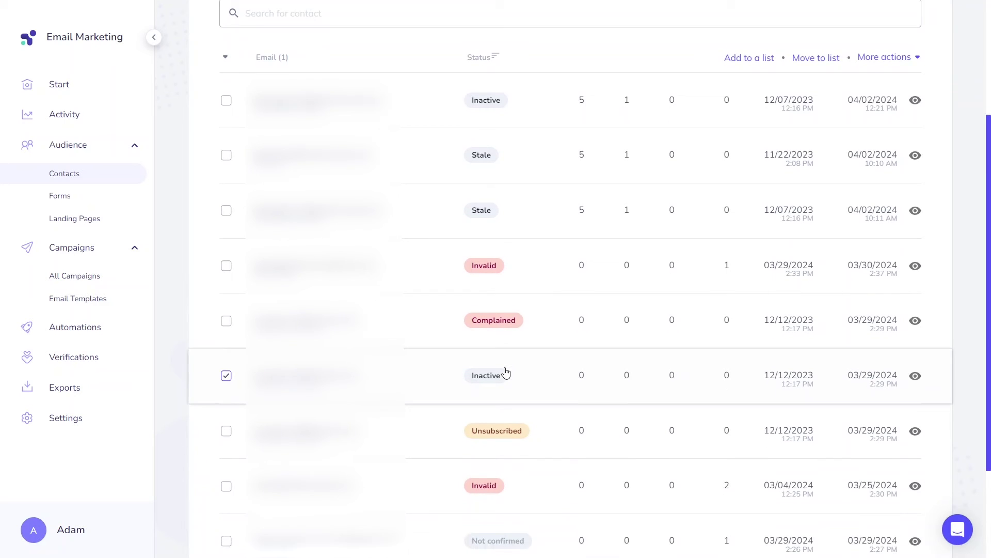
{"action": "scroll", "coordinate": [505, 372], "scroll_direction": "down", "scroll_amount": 1}
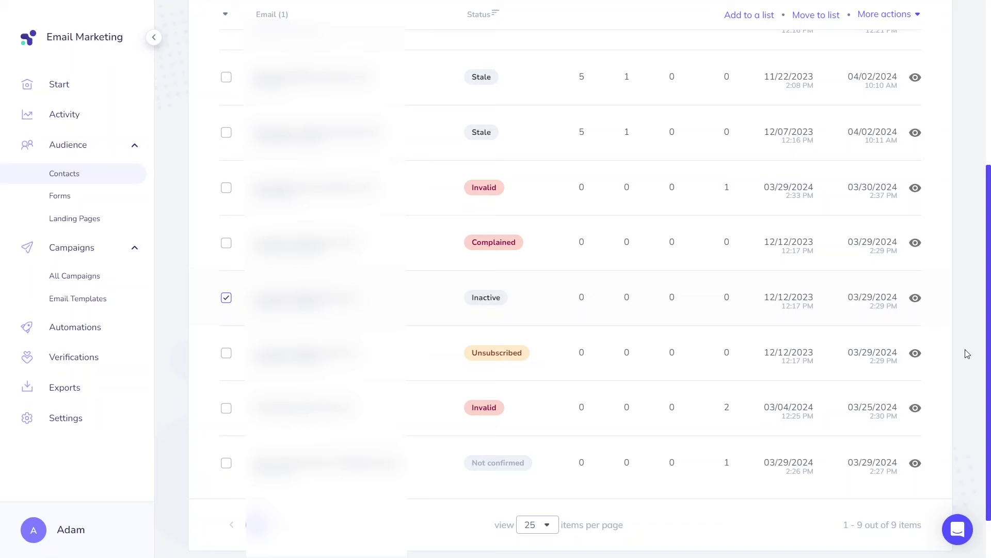
- Switch the selection to the Complained contact, try saving its status as Active, and dismiss the refusal error
{"action": "left_click", "coordinate": [226, 298]}
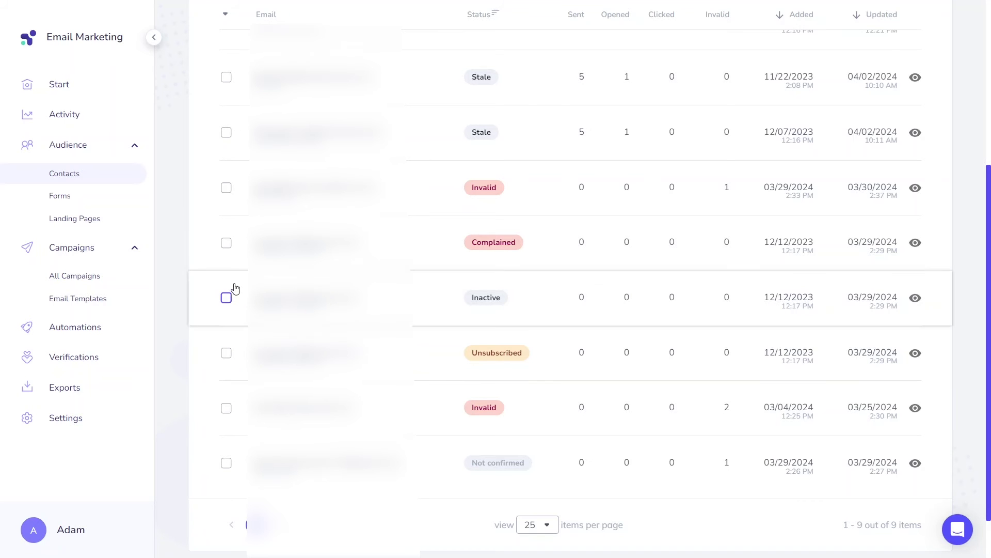
{"action": "left_click", "coordinate": [227, 242]}
{"action": "scroll", "coordinate": [858, 289], "scroll_direction": "up", "scroll_amount": 4}
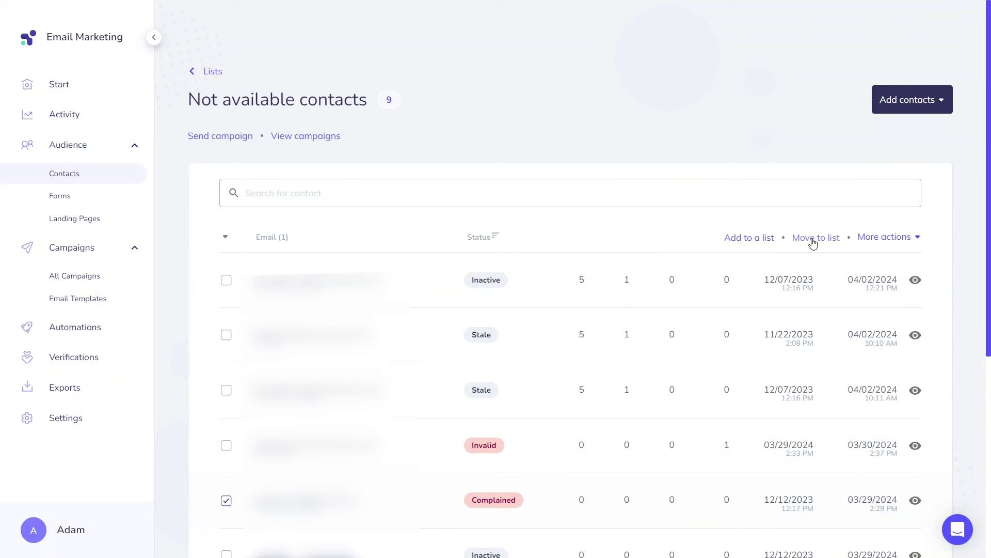
{"action": "left_click", "coordinate": [883, 238]}
{"action": "left_click", "coordinate": [849, 333]}
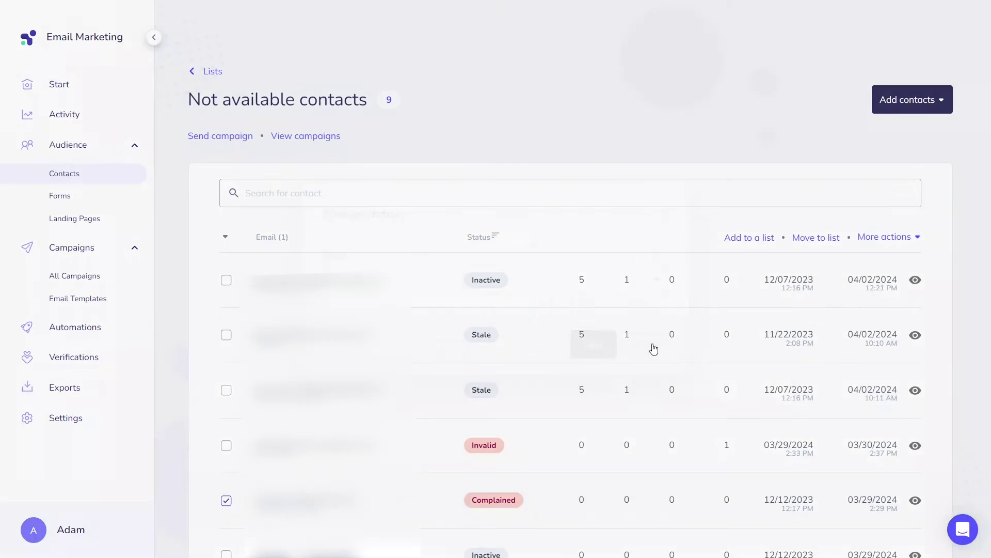
{"action": "left_click", "coordinate": [581, 344]}
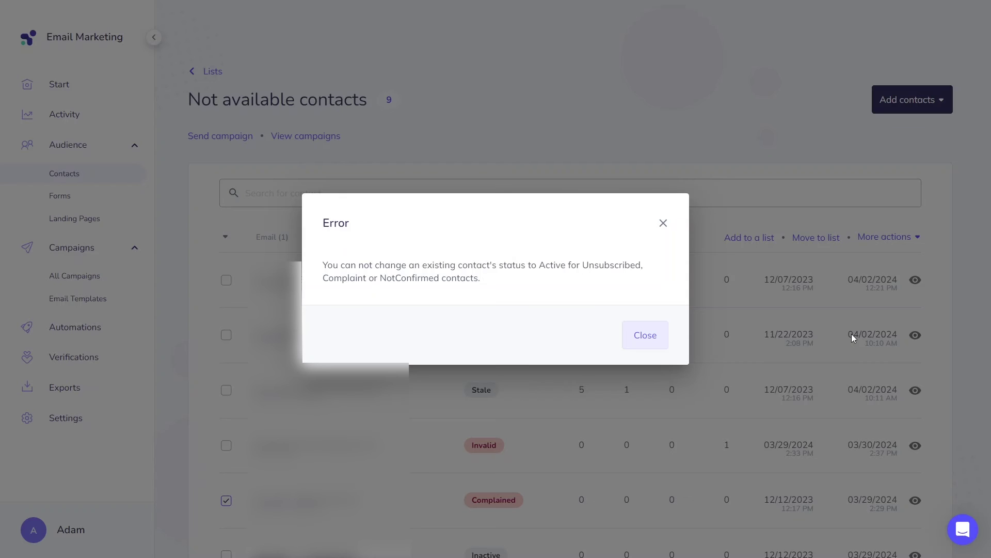
{"action": "left_click", "coordinate": [660, 334]}
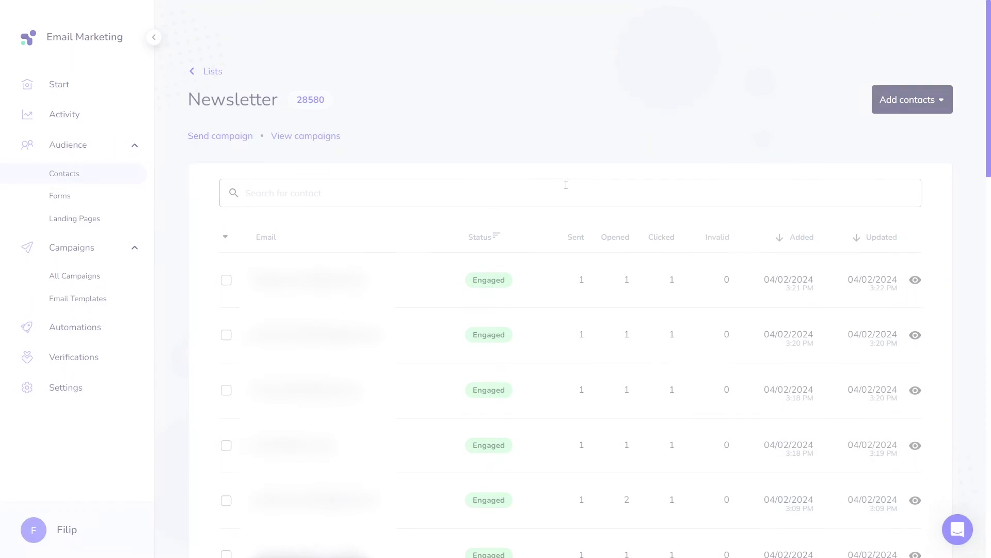
- Filter the Newsletter list by Invalid, Unsubscribed and Complained statuses
{"action": "left_click", "coordinate": [498, 236]}
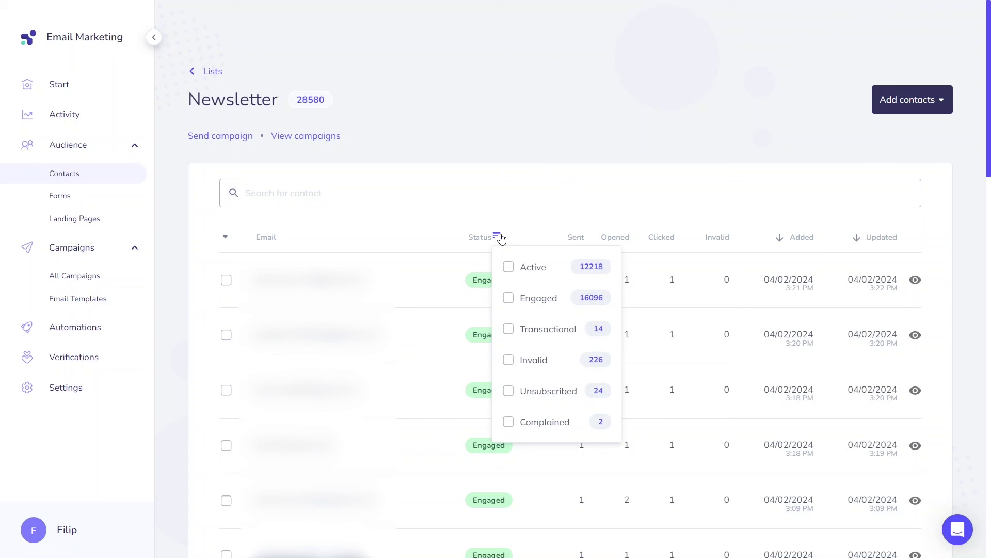
{"action": "left_click", "coordinate": [508, 361]}
{"action": "left_click", "coordinate": [509, 391]}
{"action": "left_click", "coordinate": [509, 422]}
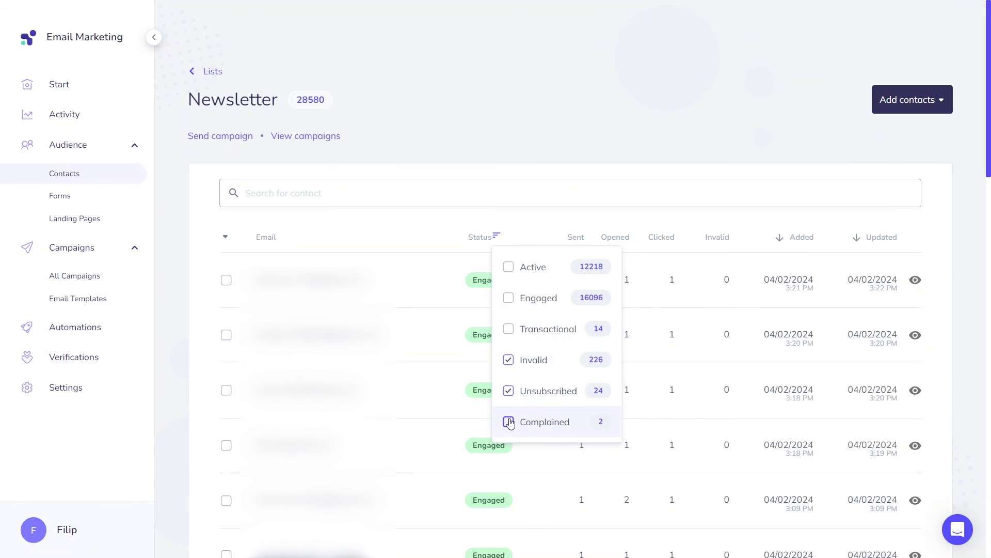
{"action": "left_click", "coordinate": [612, 135]}
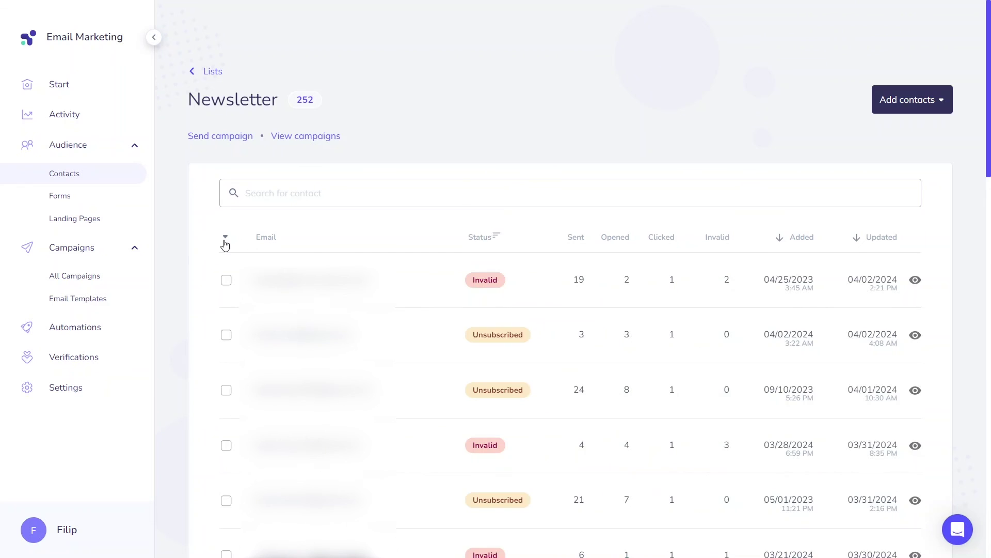
- Select all 252 filtered contacts and remove them from the list
{"action": "left_click", "coordinate": [225, 239]}
{"action": "left_click", "coordinate": [264, 300]}
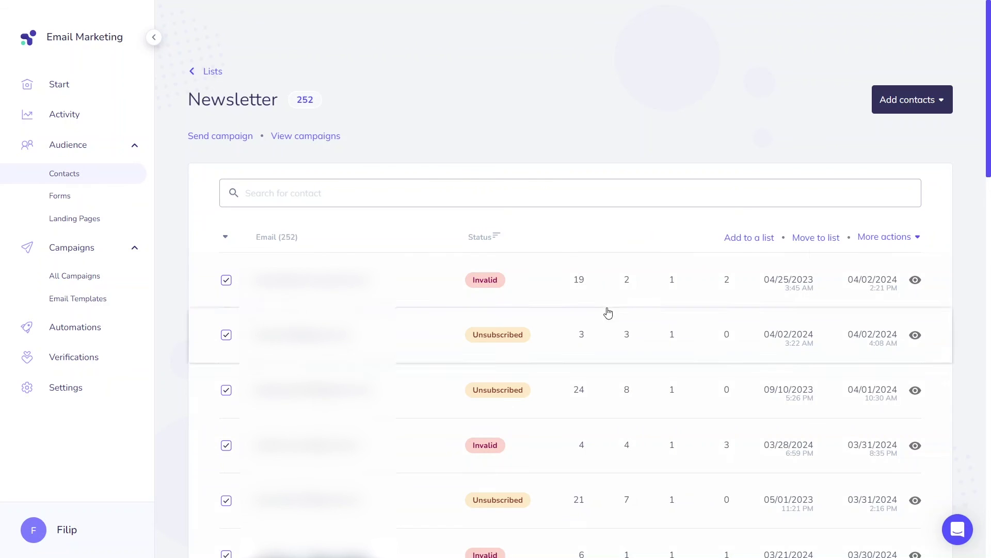
{"action": "left_click", "coordinate": [885, 239]}
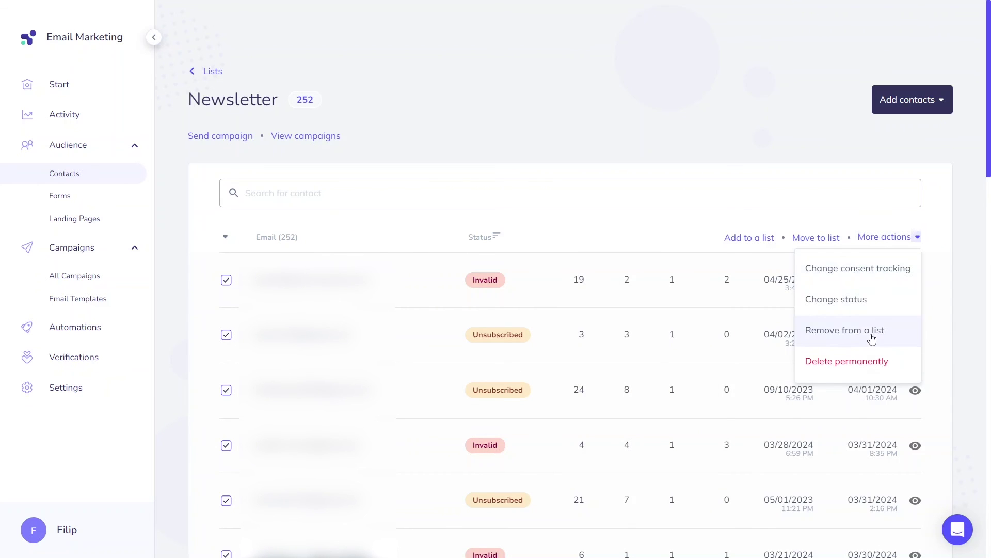
{"action": "left_click", "coordinate": [871, 332]}
{"action": "left_click", "coordinate": [592, 350]}
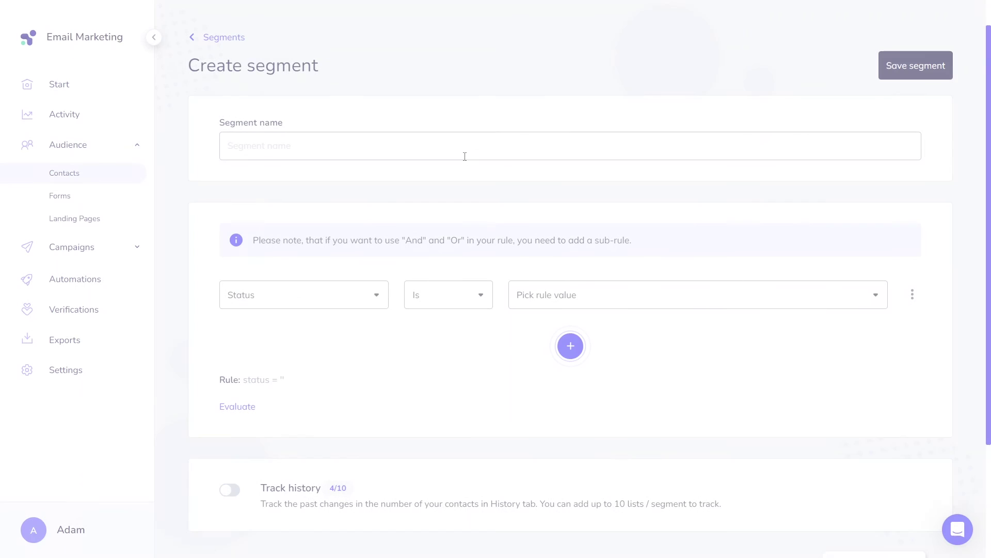
- Create and save a segment named 'Inactive users' with the rule Status is Inactive
{"action": "left_click", "coordinate": [465, 155]}
{"action": "type", "text": "I"}
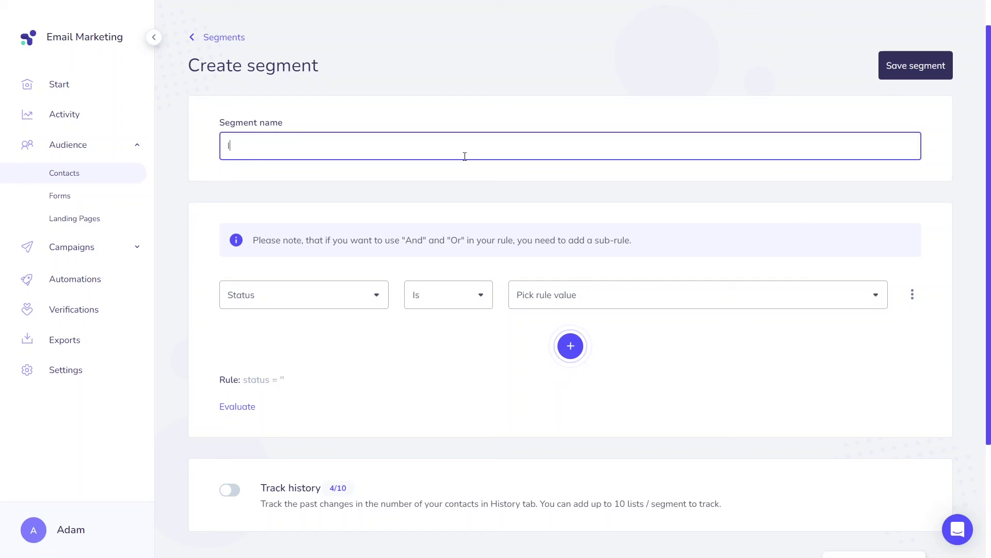
{"action": "type", "text": "nactive users"}
{"action": "left_click", "coordinate": [551, 289]}
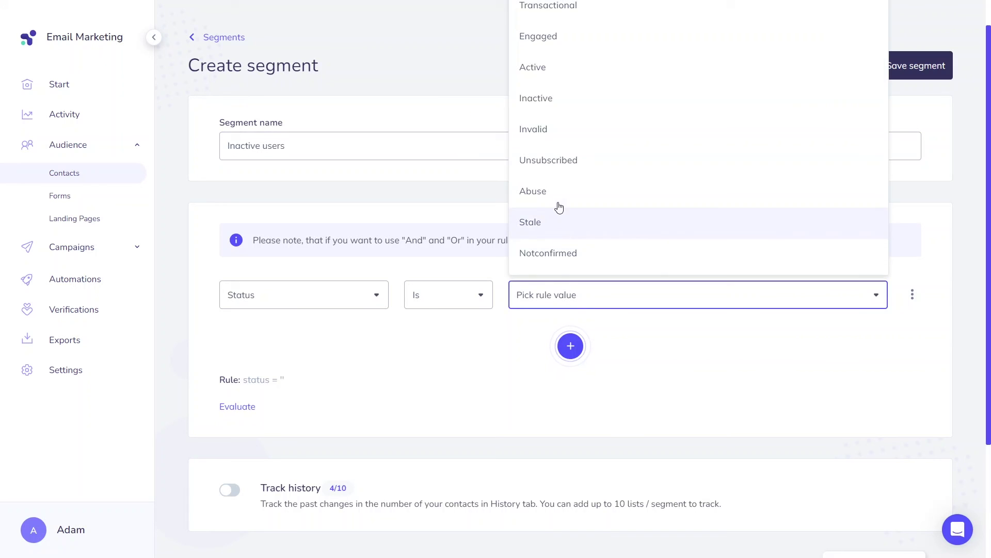
{"action": "left_click", "coordinate": [554, 96]}
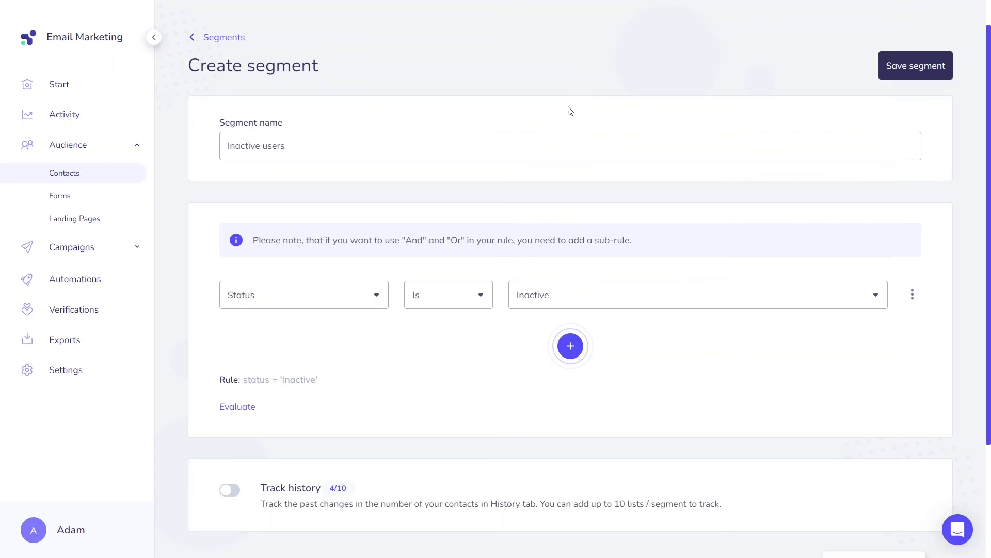
{"action": "left_click", "coordinate": [902, 67]}
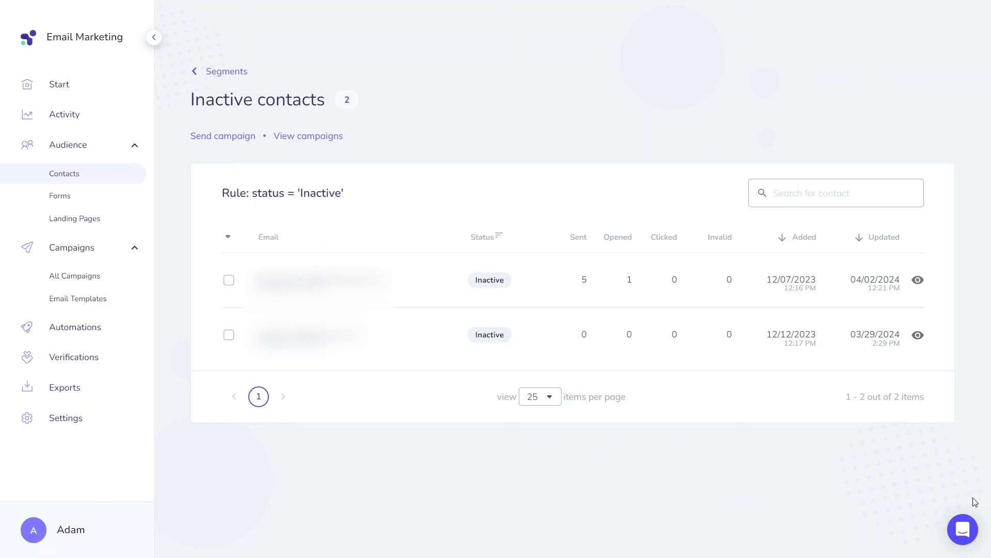
- Start a new support chat conversation with Elastic Email from the Messages area
{"action": "left_click", "coordinate": [962, 527]}
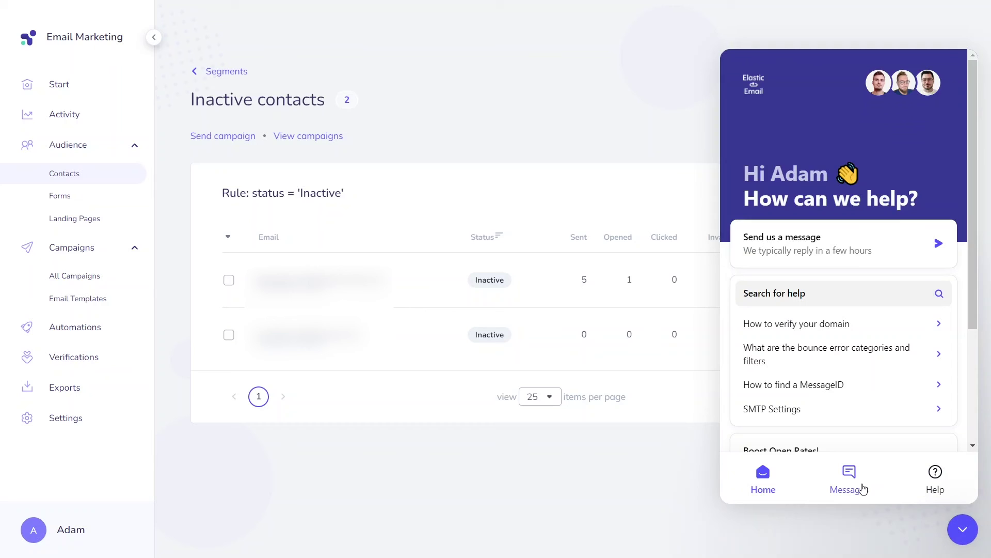
{"action": "left_click", "coordinate": [860, 486]}
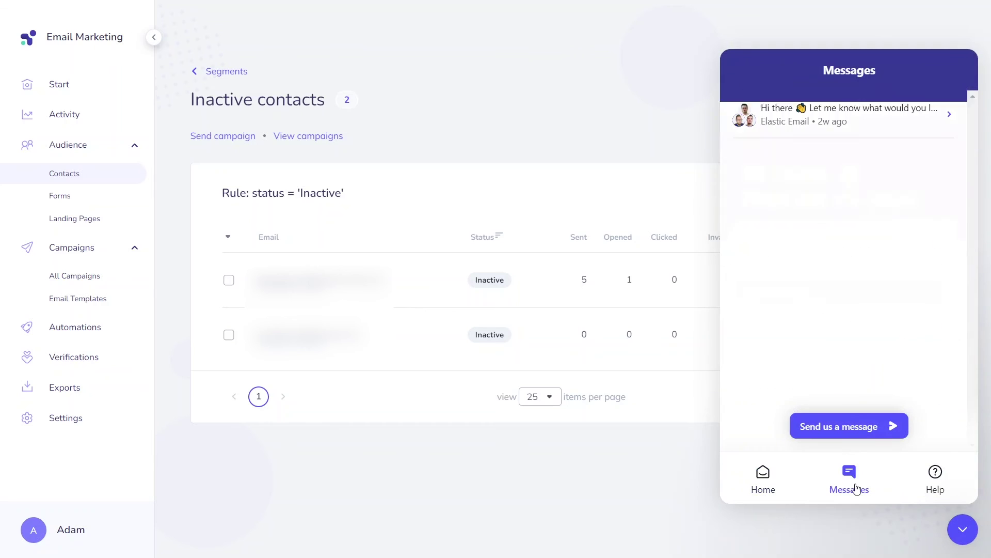
{"action": "left_click", "coordinate": [843, 421]}
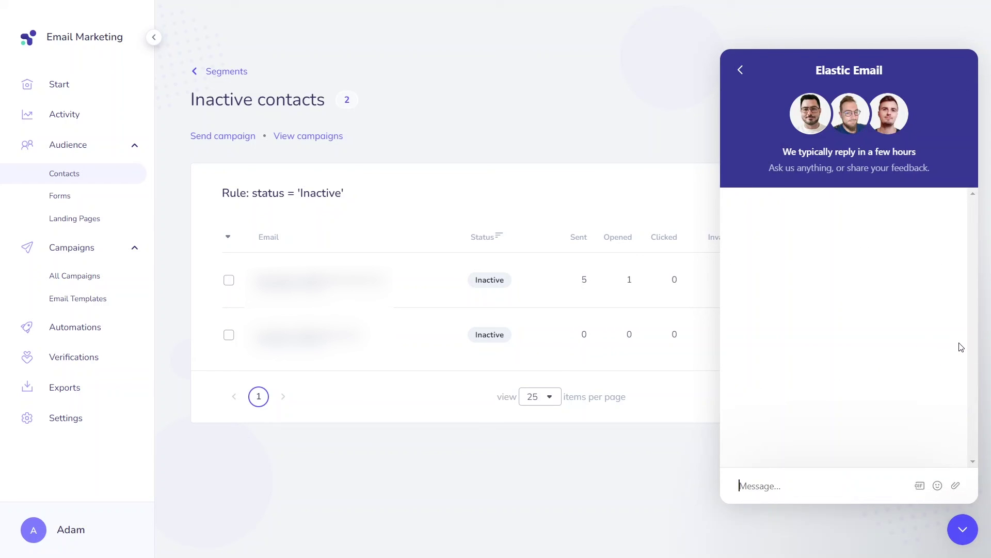